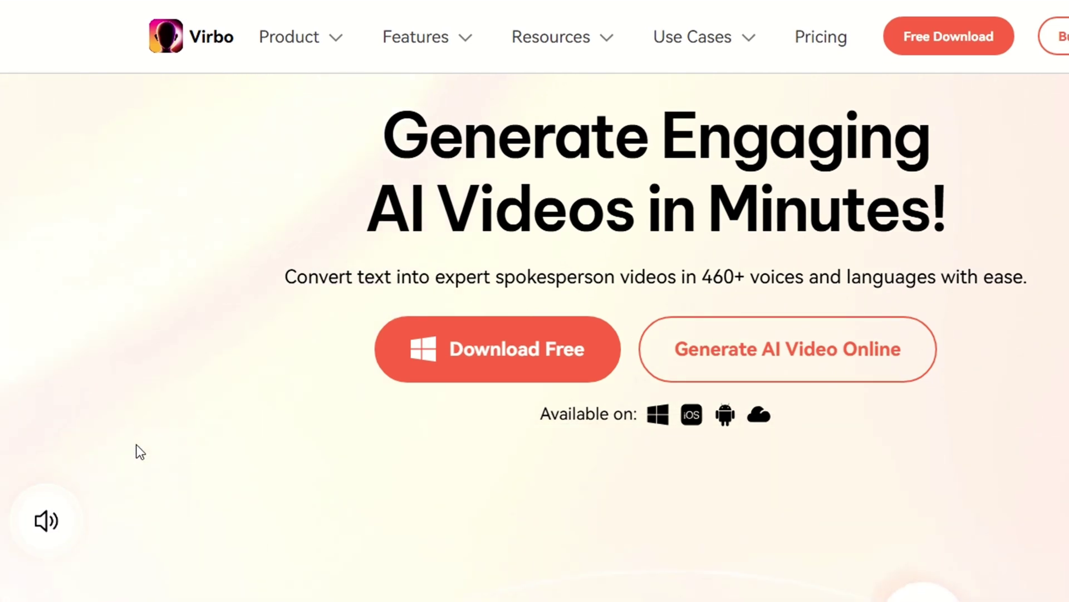
Step: Scroll down the Wondershare Virbo homepage to view its AI video generator offer
scroll(128, 434, "down", 6)
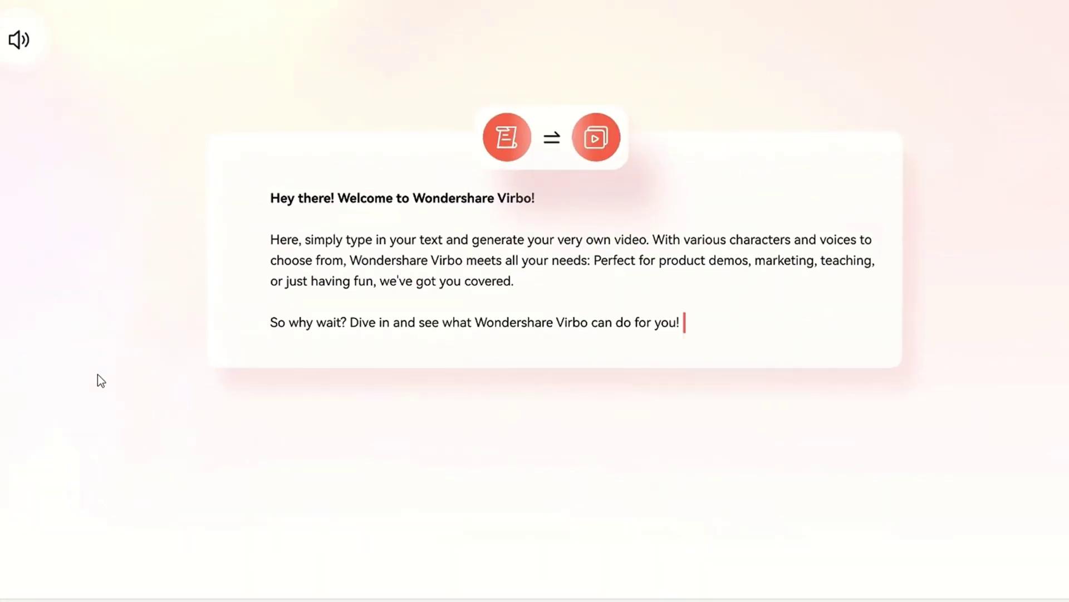
Step: Scroll through Virbo's text-to-video demo, then paste the dusk house photo onto the title slide
scroll(111, 390, "down", 5)
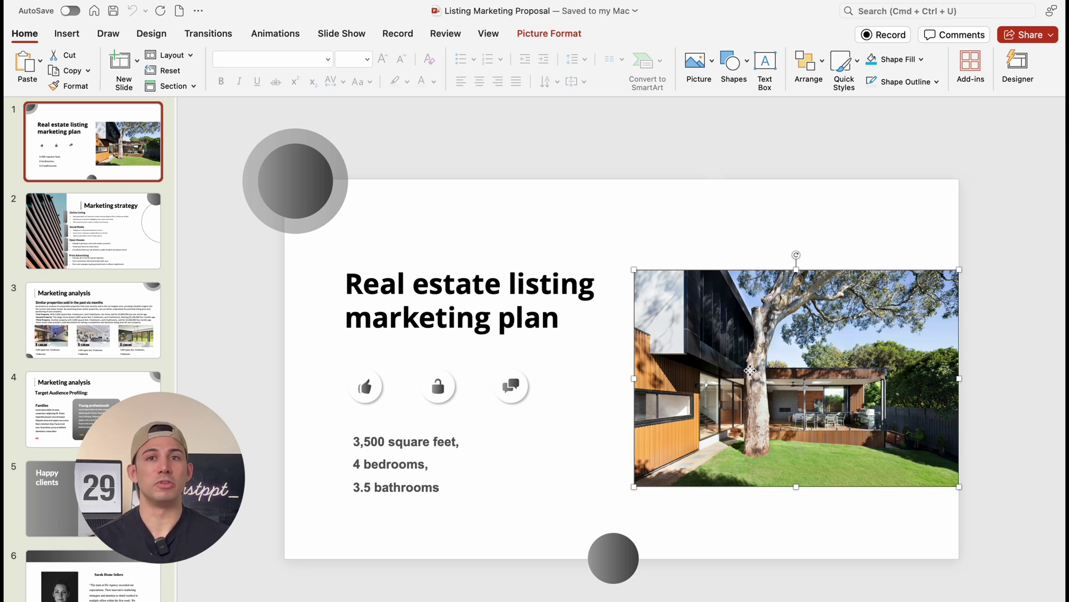
key("super+v")
Step: Enlarge the dusk house photo and shift it partly off the slide's right edge
left_click_drag(635, 272, 496, 178)
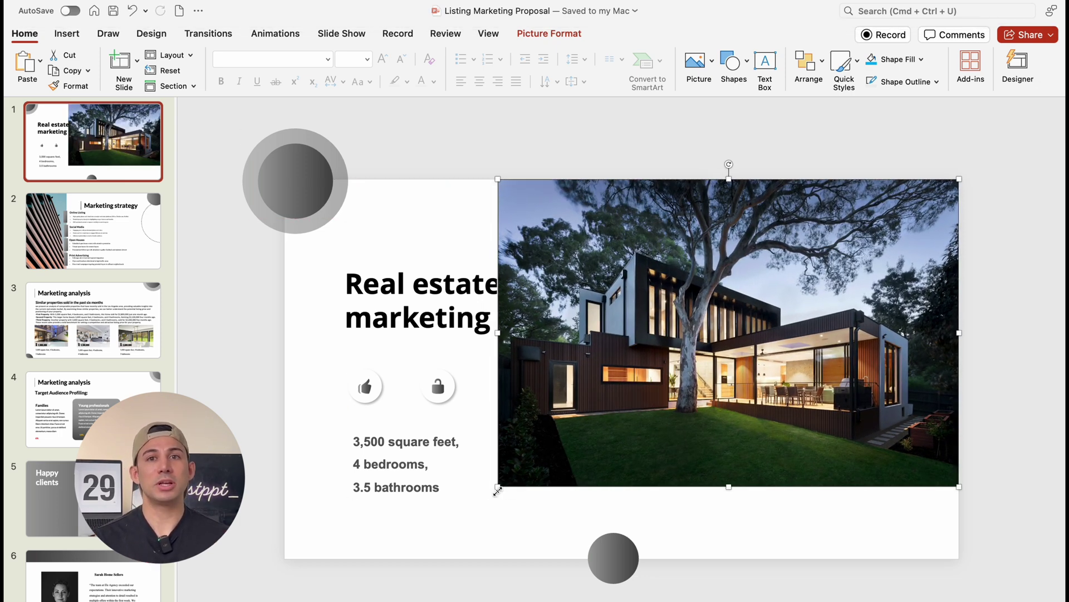
left_click_drag(496, 489, 389, 556)
left_click_drag(683, 522, 797, 522)
Step: Draw a large oval over the photo, then Intersect them to crop it into a circle and move it further right
left_click(734, 70)
left_click(745, 277)
left_click_drag(568, 130, 570, 130)
left_click_drag(669, 281, 1064, 599)
left_click(543, 334)
left_click(691, 241, "shift")
left_click(96, 79)
left_click(134, 150)
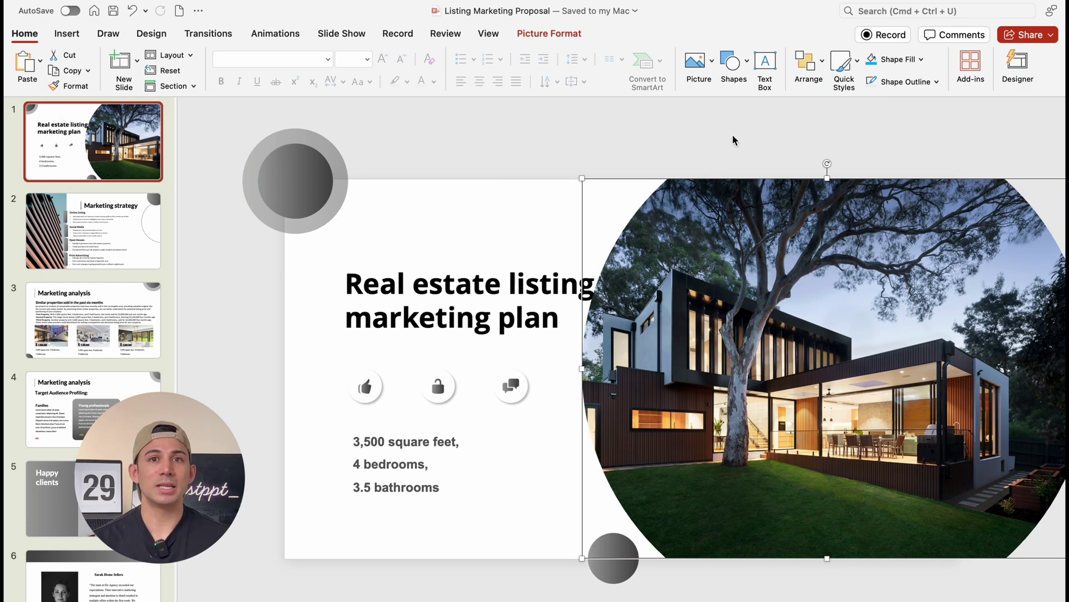
left_click_drag(745, 373, 775, 373)
Step: Recolour the deck with the Blue variant colour palette, replacing a briefly applied green one
left_click(545, 158)
left_click(151, 35)
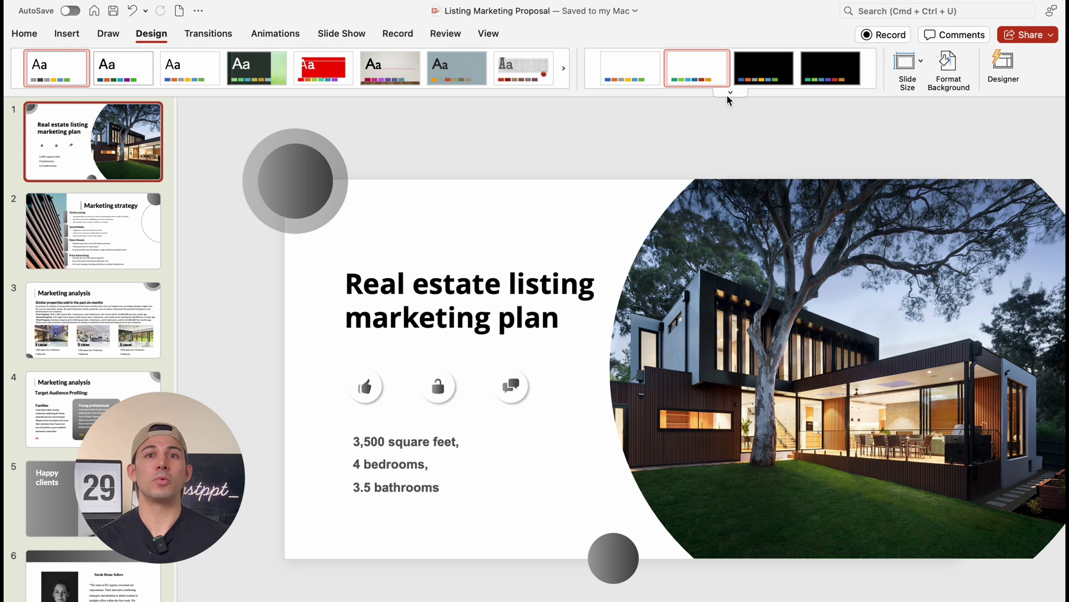
left_click(729, 92)
mouse_move(804, 167)
left_click(913, 219)
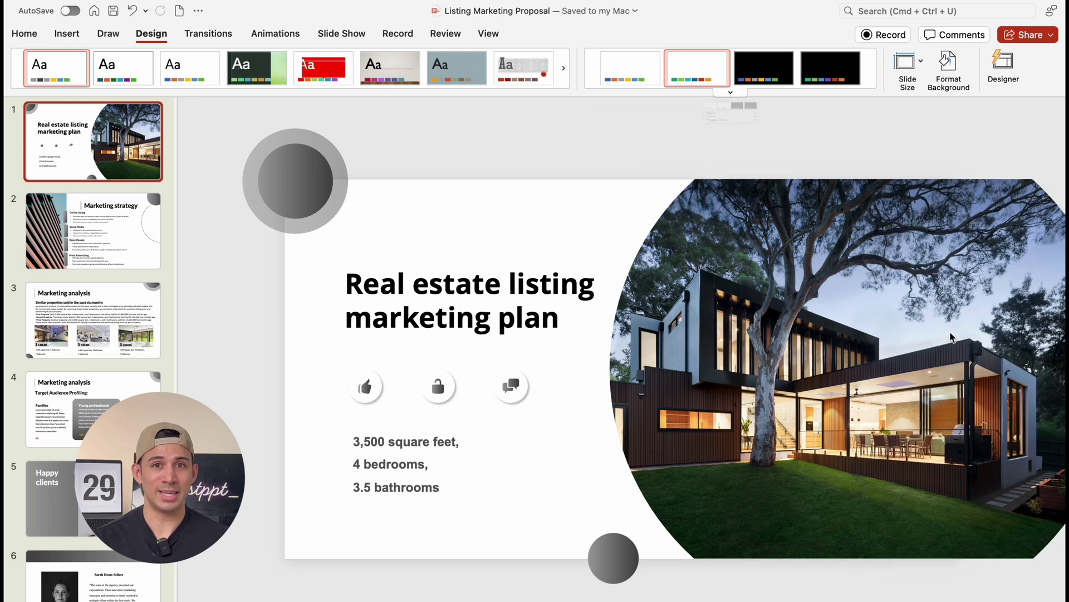
left_click(730, 93)
scroll(967, 313, "down", 10)
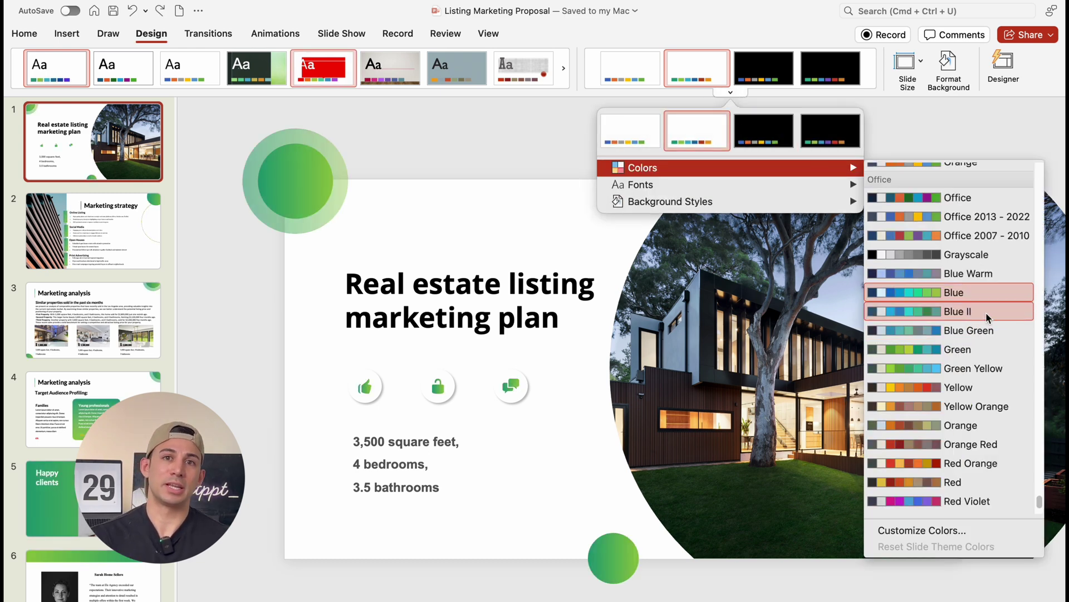
left_click(978, 309)
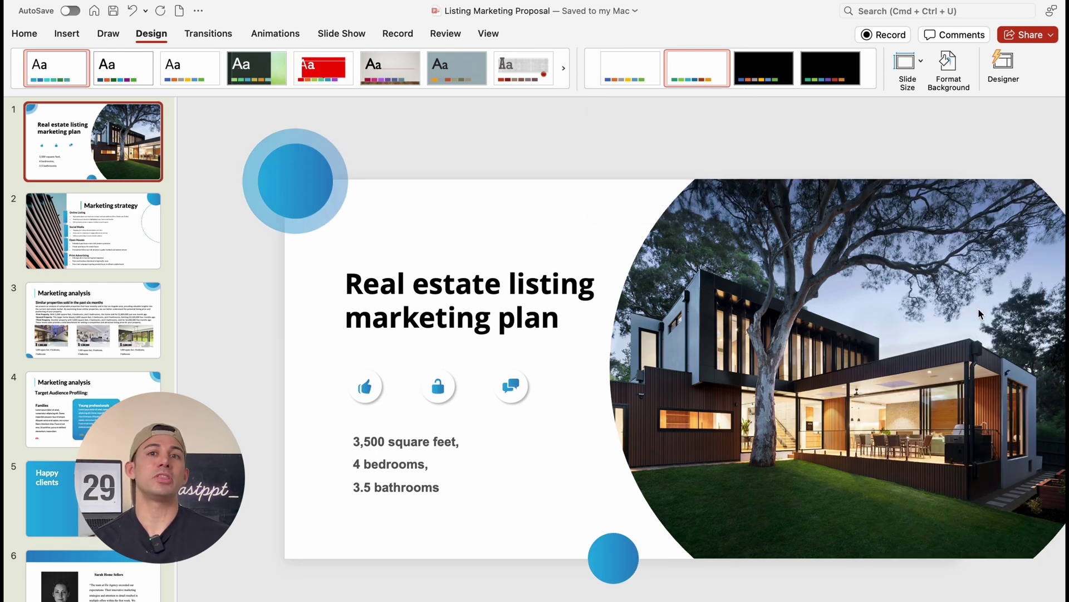
Step: On the Marketing strategy slide, widen the Online Listing blue bar leftward
left_click(105, 225)
left_click(484, 299)
left_click_drag(475, 299, 412, 300)
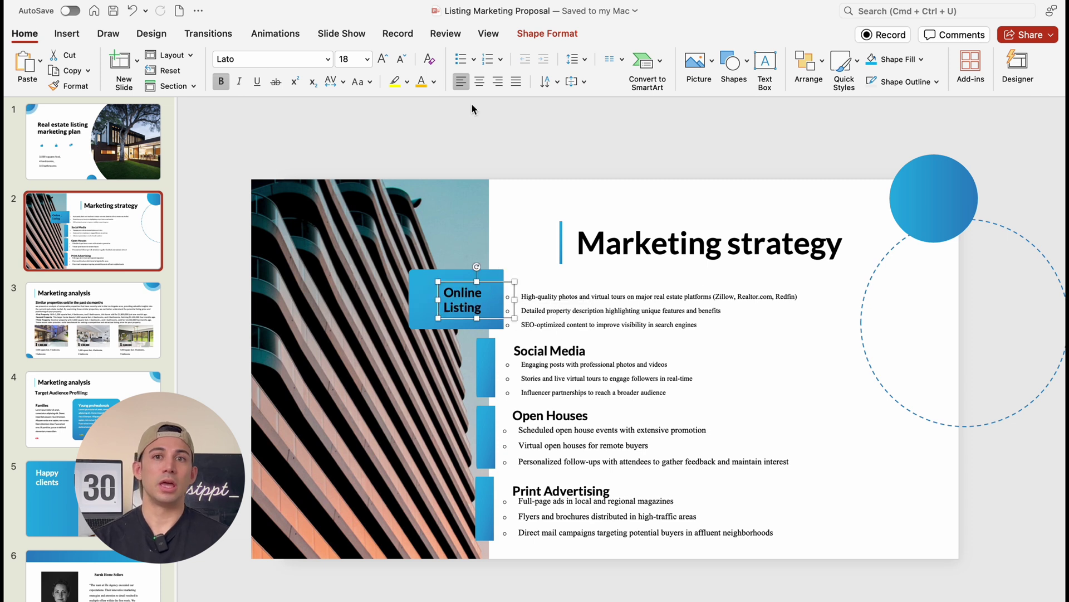
Step: Widen the Social Media, Open Houses and Print Advertising bars to match Online Listing, fitting headings inside
left_click(412, 301)
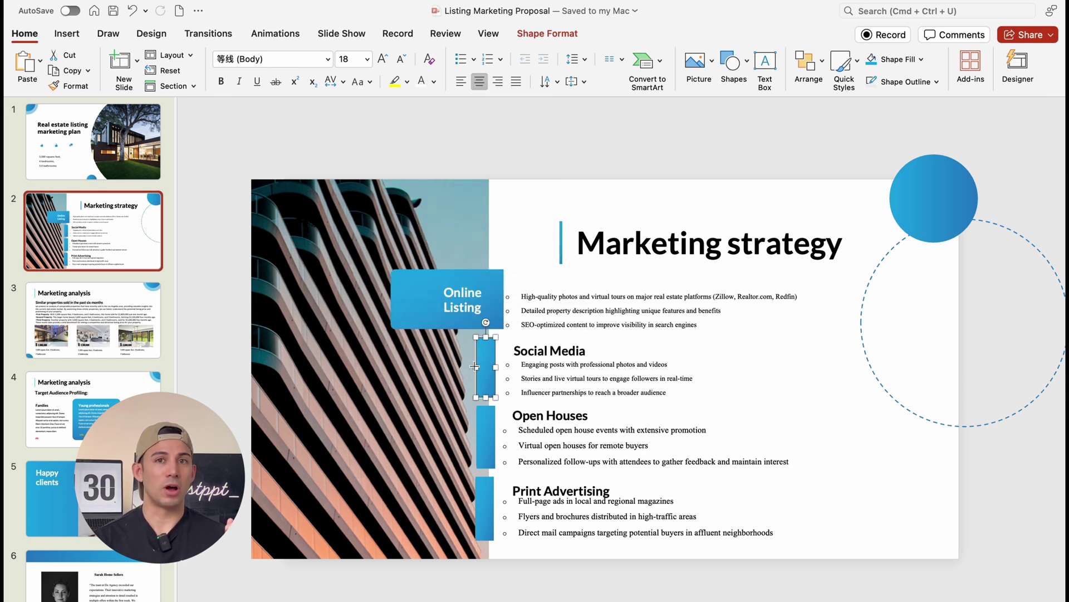
left_click_drag(475, 367, 391, 367)
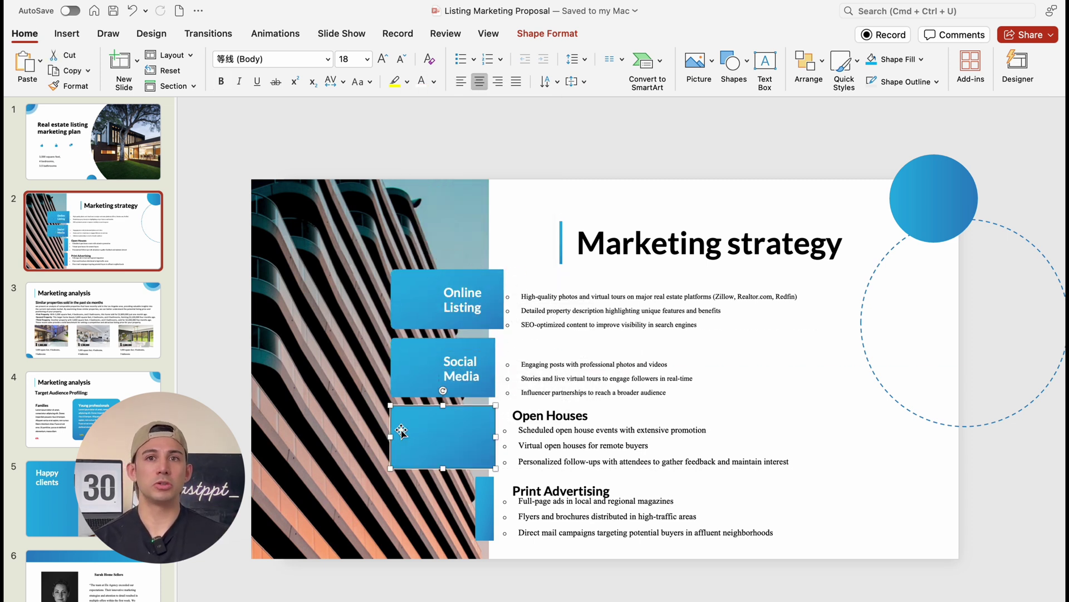
left_click_drag(588, 423, 488, 449)
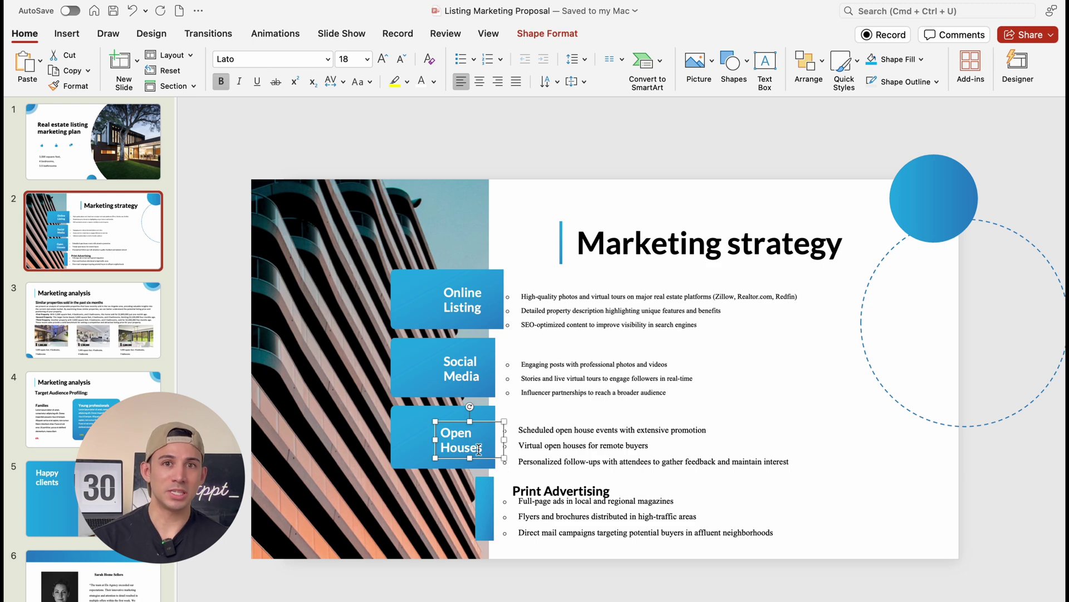
left_click_drag(477, 508, 392, 508)
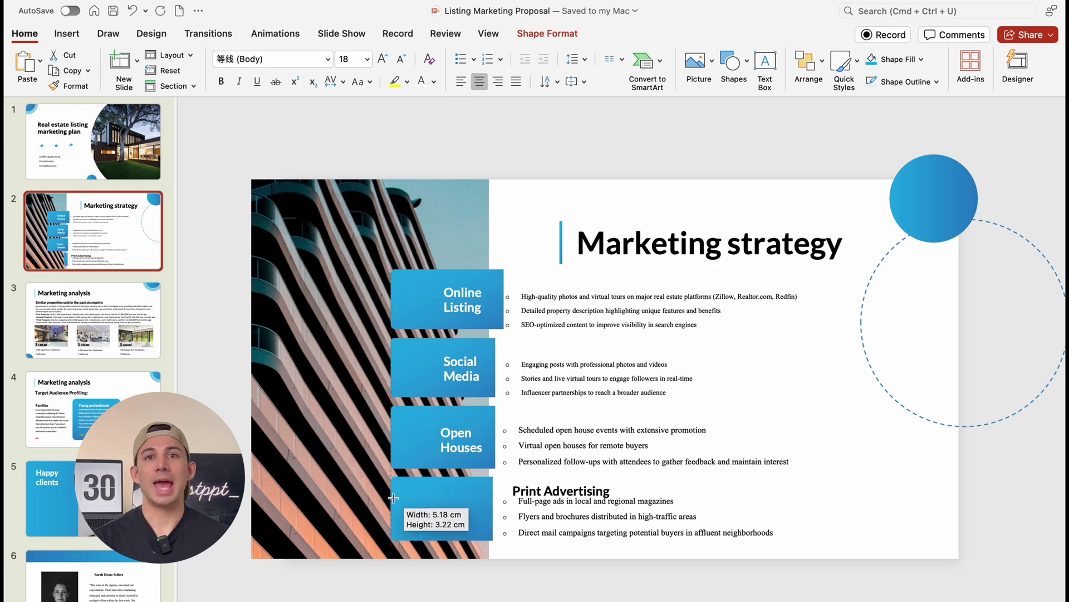
left_click_drag(611, 491, 369, 508)
left_click(390, 508)
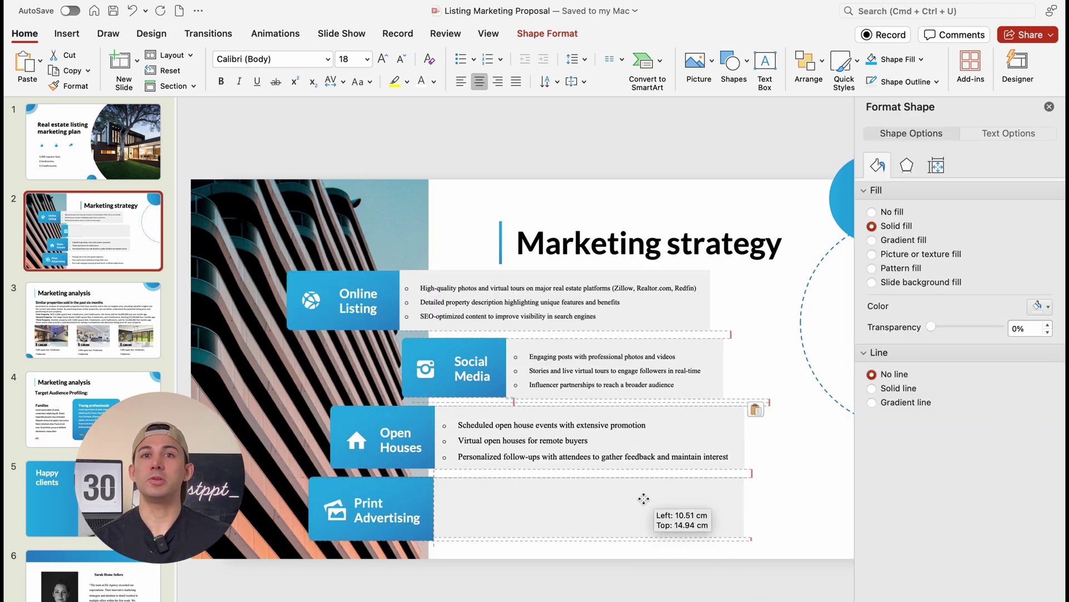
Step: Resize the Print Advertising text panel and group it with its blue bar
left_click_drag(589, 541, 589, 544)
right_click(582, 510)
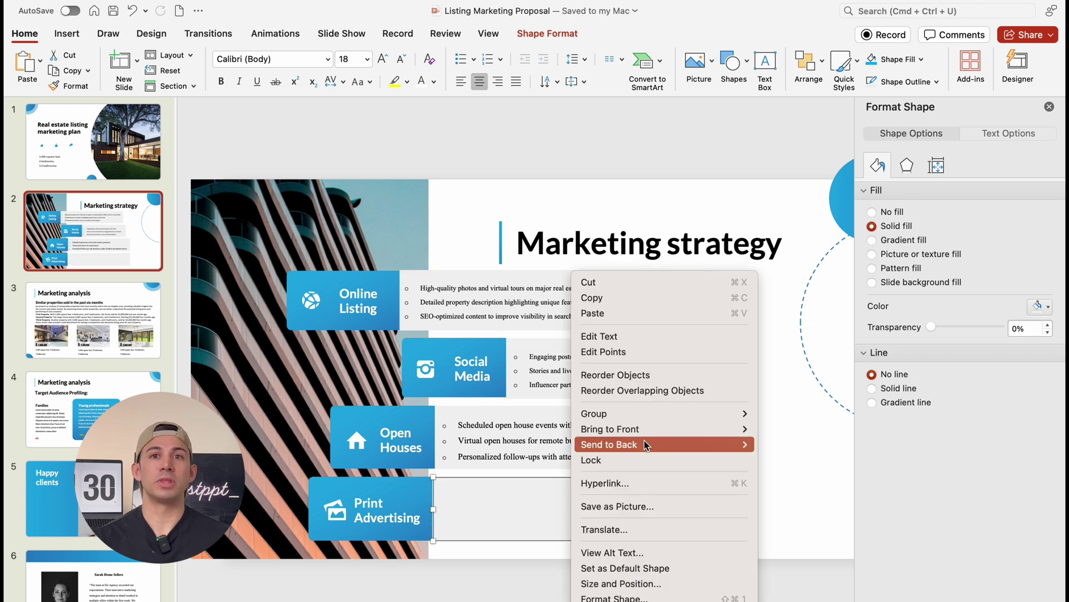
key("Escape")
left_click(368, 508, "shift")
right_click(602, 510)
mouse_move(640, 475)
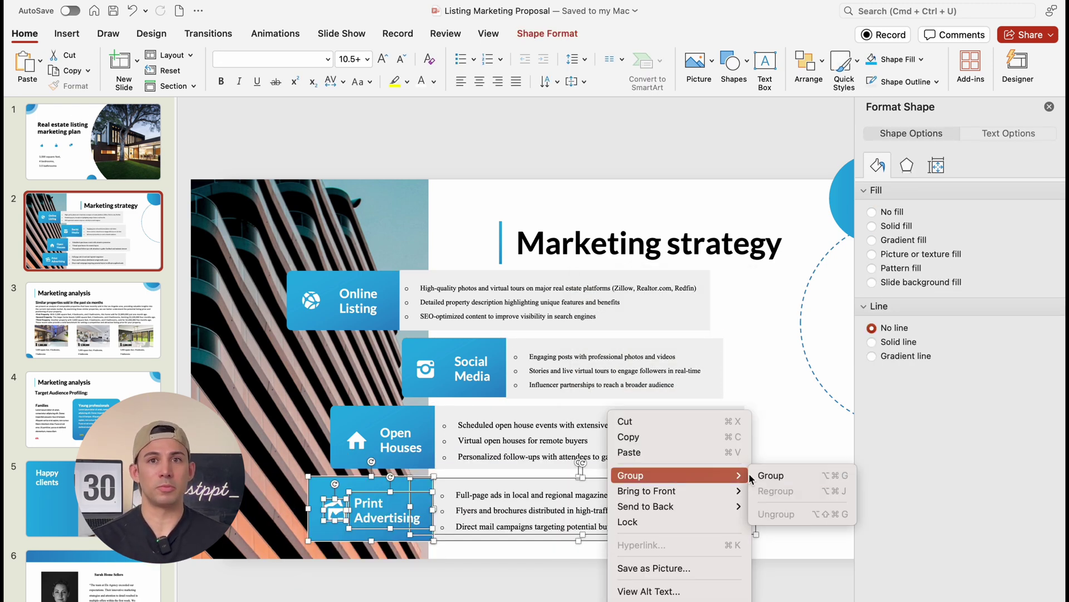
left_click(769, 475)
Step: Stagger the groups: Print Advertising right, Social Media and Online Listing left
left_click_drag(461, 553, 504, 552)
left_click_drag(781, 389, 738, 389)
left_click_drag(727, 316, 711, 312)
left_click(790, 472)
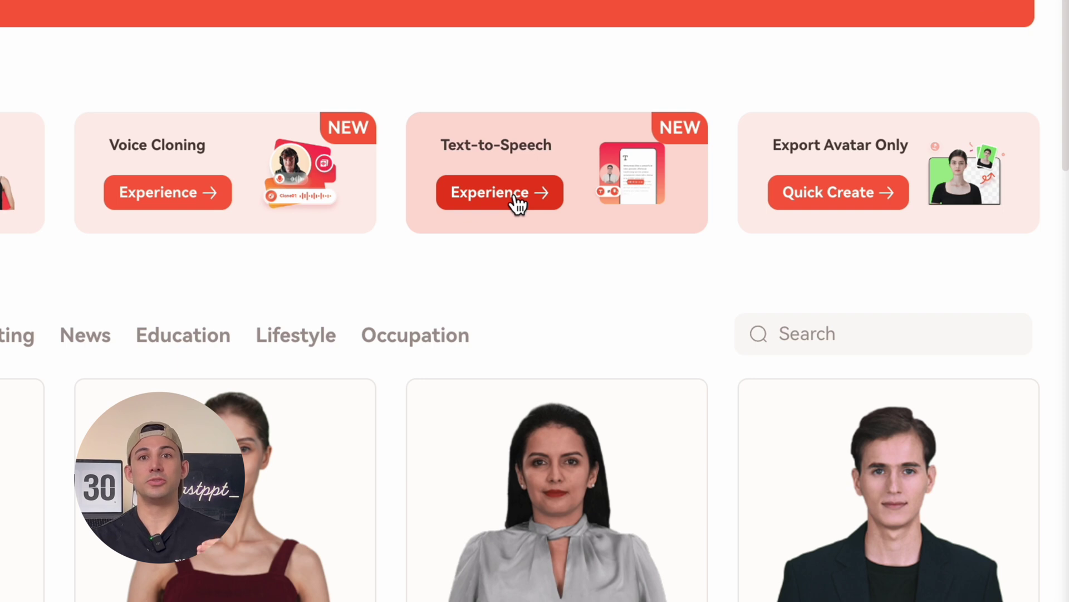
Step: Paste the marketing strategy script into Text-to-Speech, generate it in English(USA)-Ava, and download the MP3
left_click(515, 196)
type("Our marketing strategy includes high-quality photos and virtual tours on major real estate platforms (Zillow, Realtor.com, Redfin), detailed property descriptions, and SEO-optimized content. We also use targeted ads on Facebook, Instagram, and LinkedIn, along with engaging posts, stories, live virtual tours, and influencer partnerships. Open houses are extensively promoted, including virtual tours and personalized follow-ups. Additionally, we utilize print advertising with full-page ads in local and regional magazines, flyers, brochures in high-traffic areas, and direct mail campaigns targeting affluent neighborhoods.")
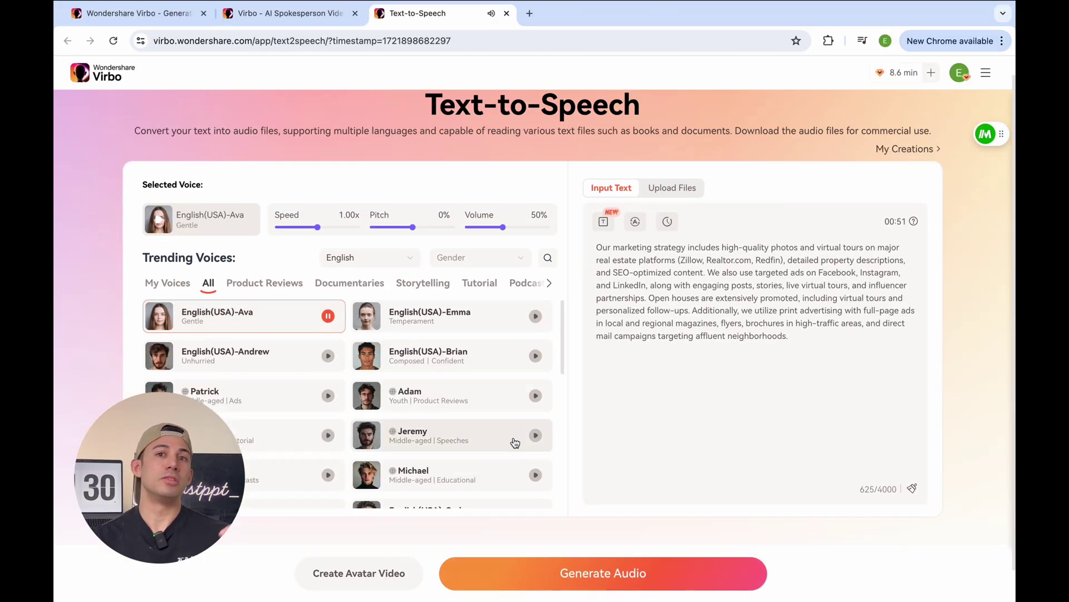
left_click(600, 572)
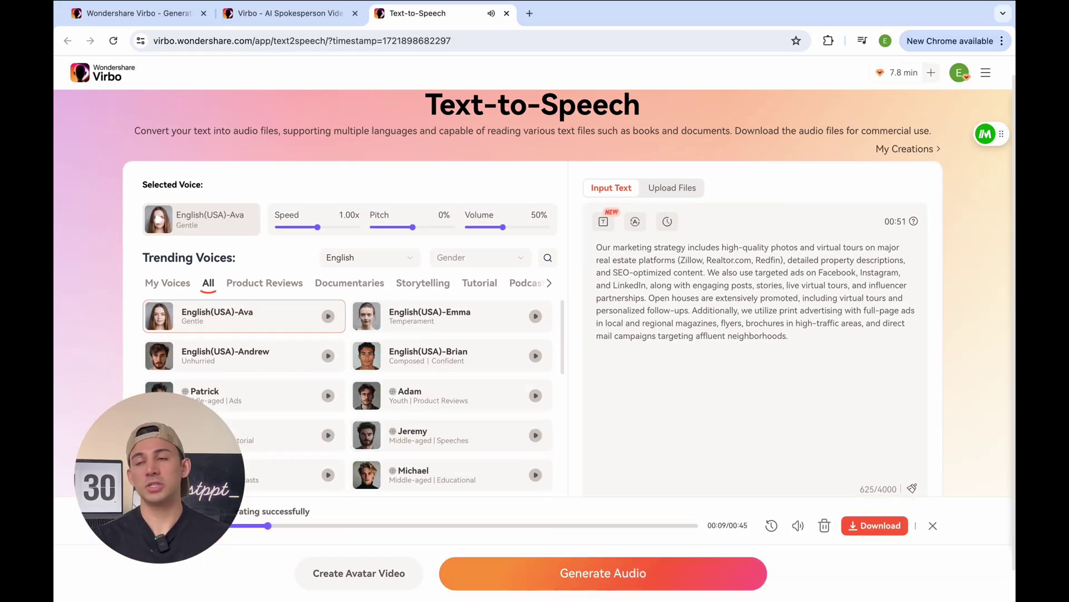
left_click(874, 527)
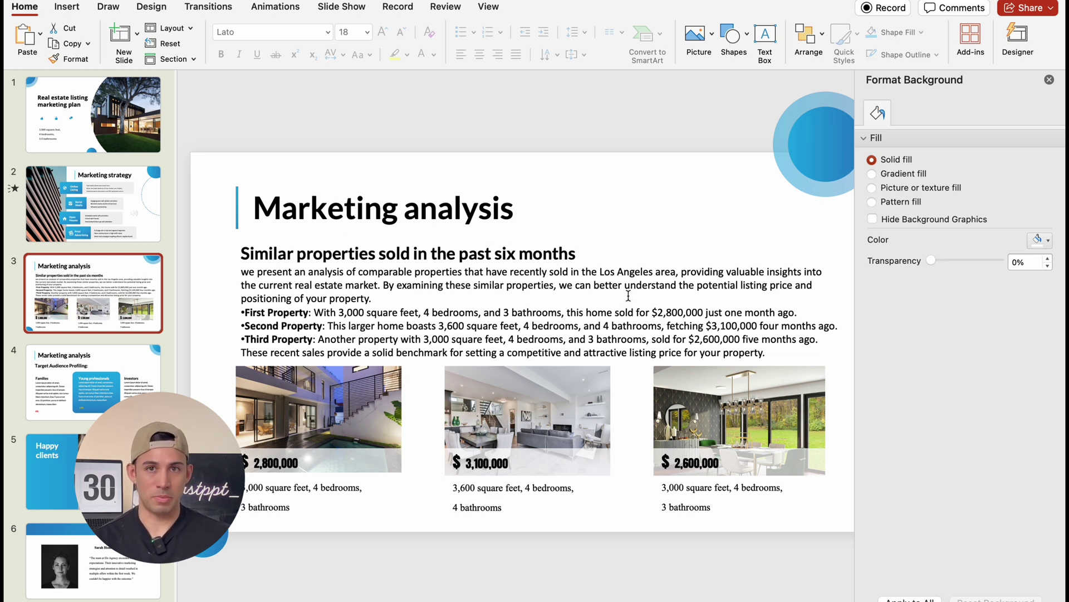
Step: Nudge the Marketing analysis body text box slightly lower beneath its subheading
left_click(754, 311)
left_click_drag(846, 294, 848, 304)
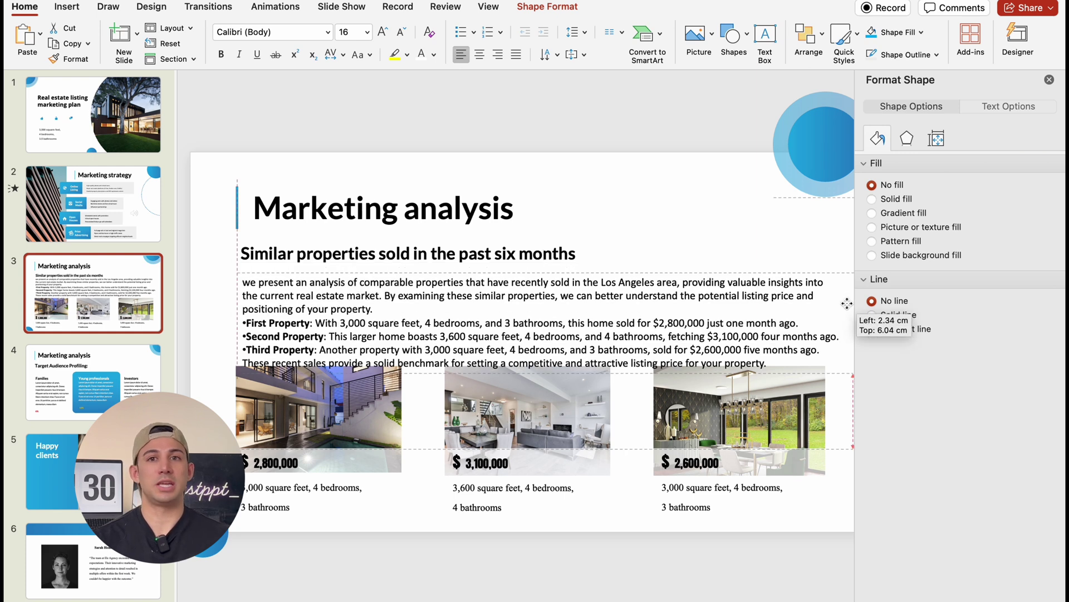
key("super+a")
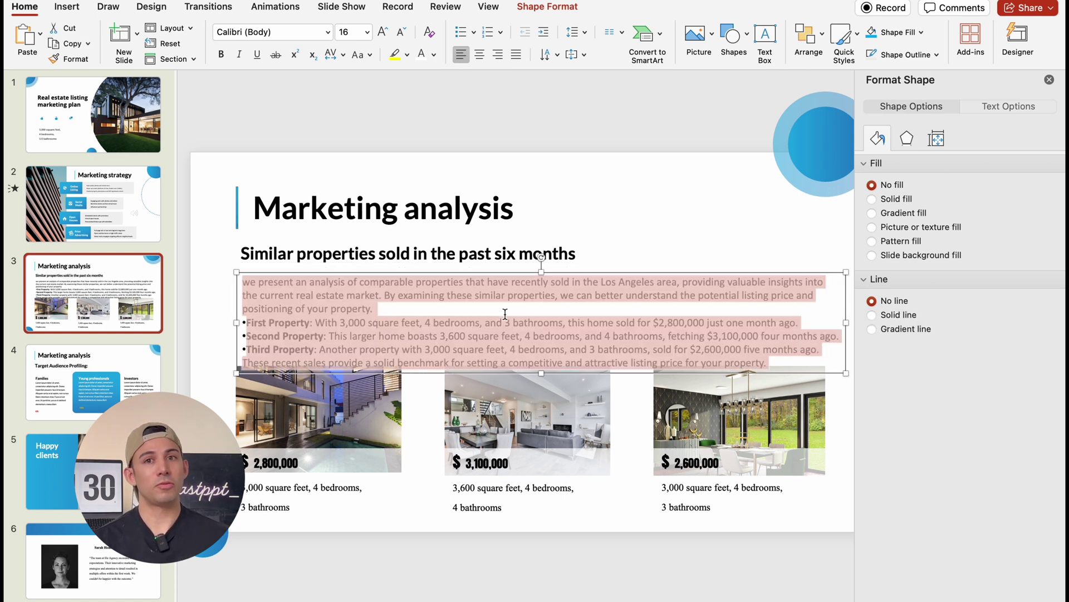
left_click(663, 273)
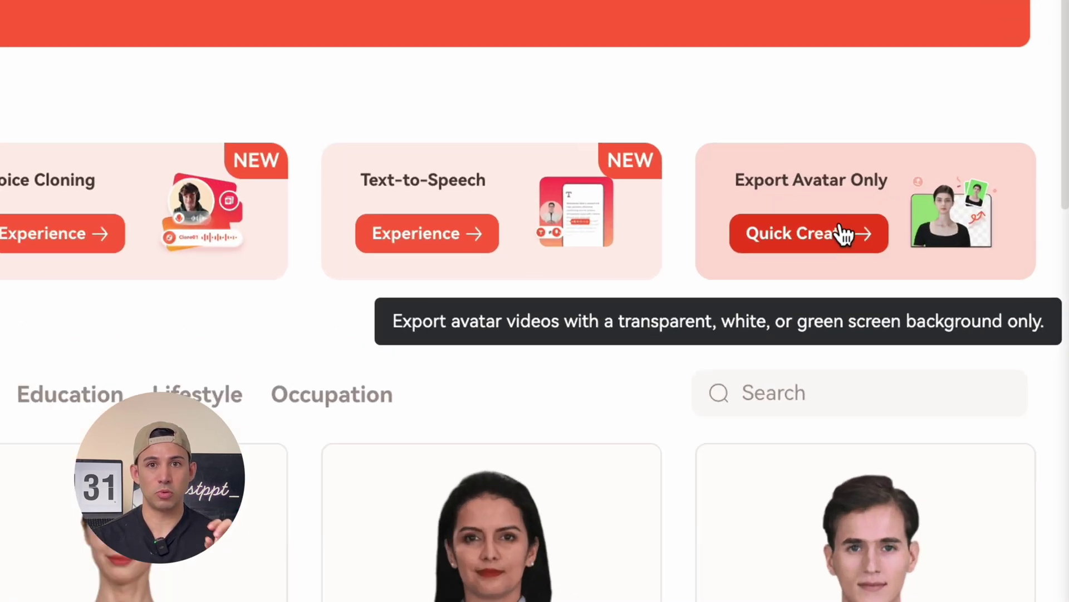
Step: In Export Avatar Only, choose and confirm the suited Gabriel-Business avatar
left_click(812, 241)
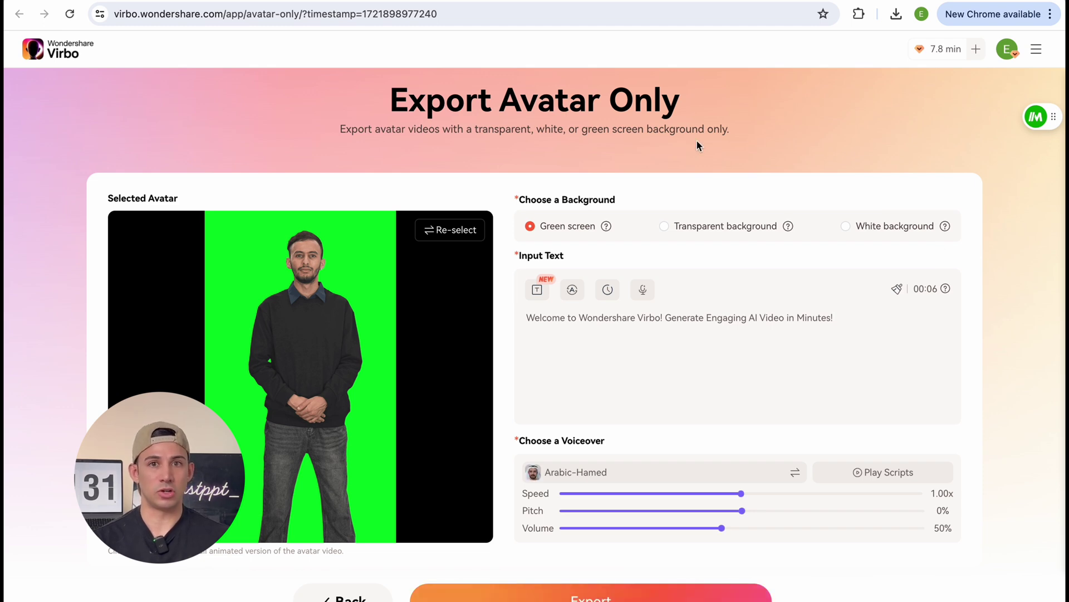
left_click(446, 231)
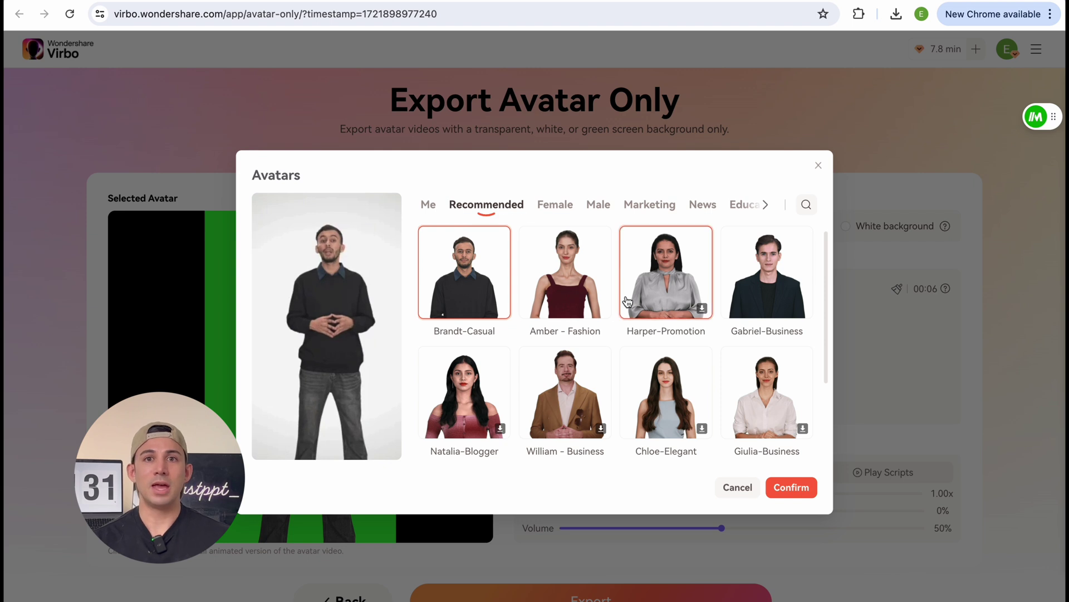
scroll(519, 346, "down", 4)
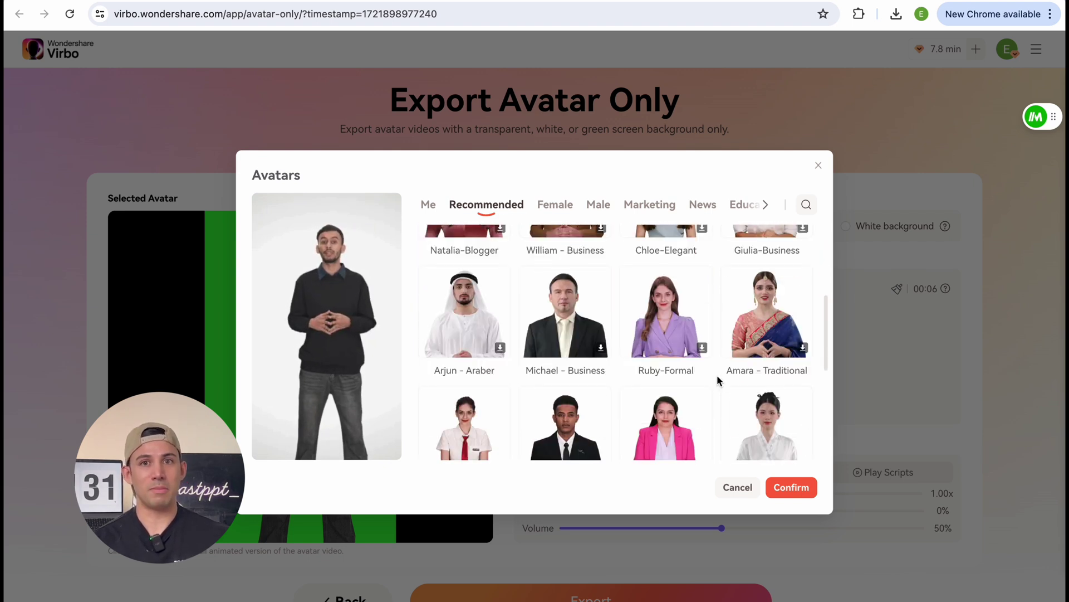
scroll(717, 376, "down", 5)
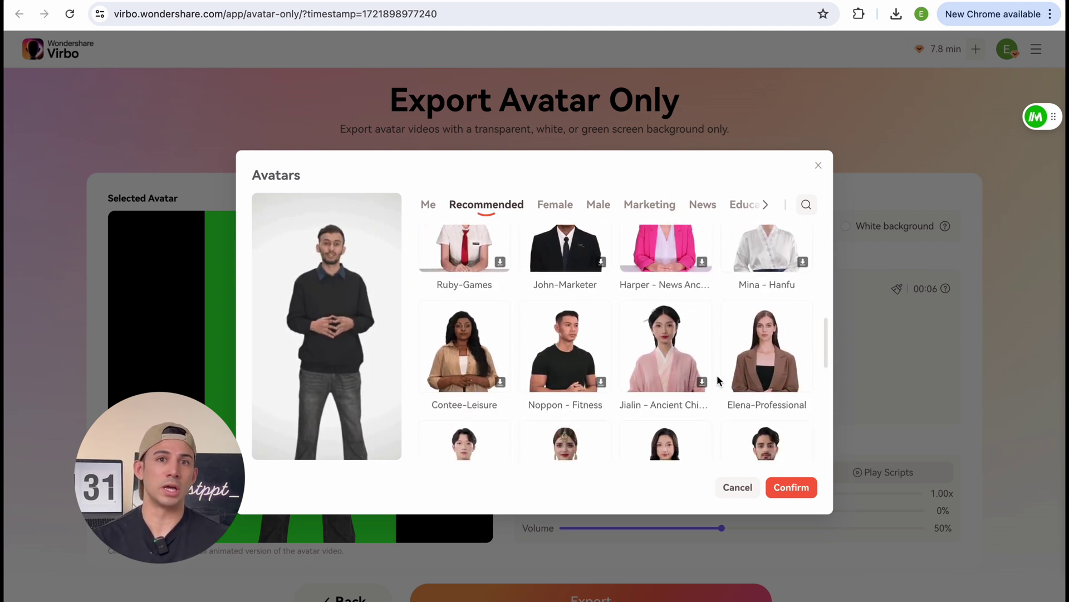
scroll(717, 375, "up", 9)
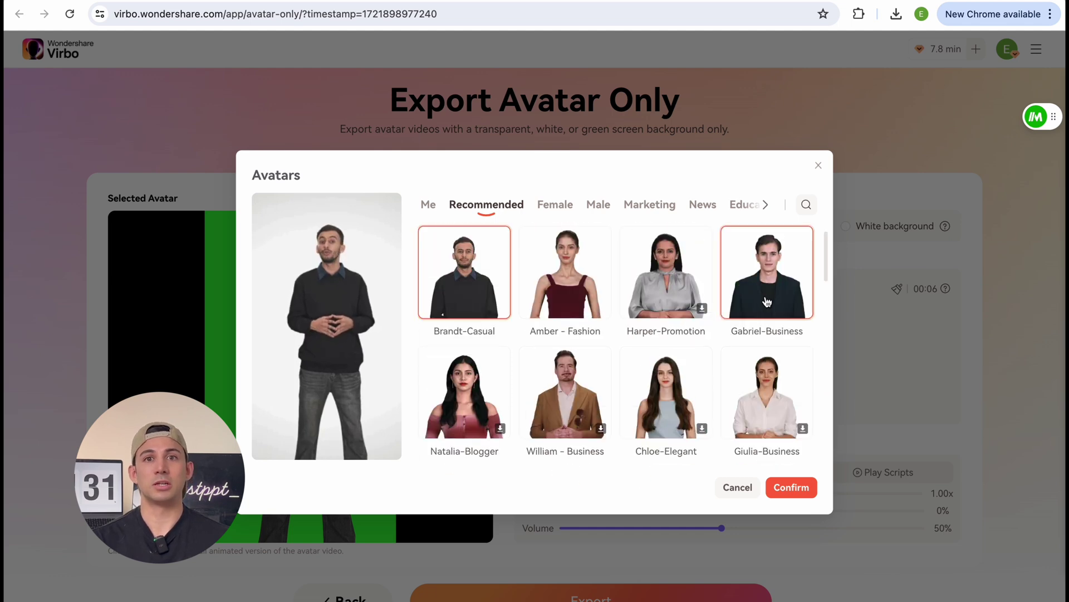
left_click(774, 272)
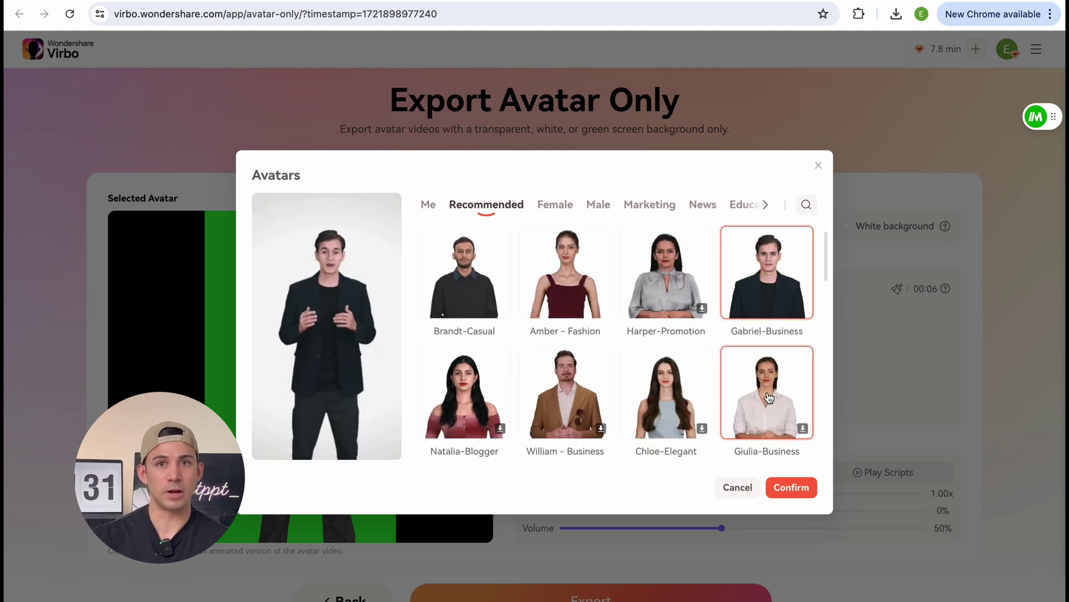
left_click(793, 487)
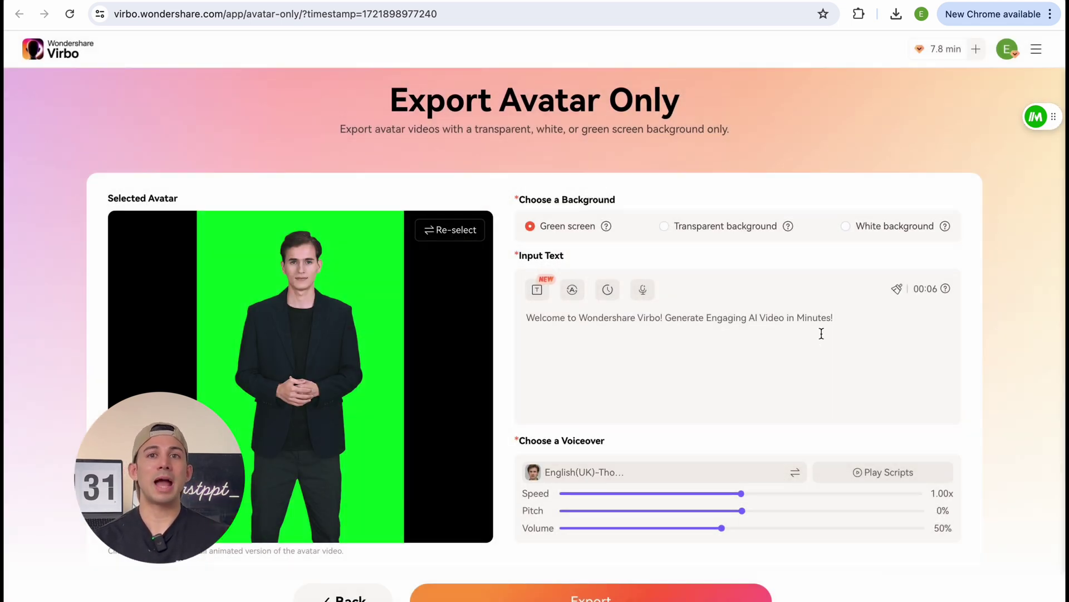
Step: Set a white background, paste the property-sales script, export the video and download it
left_click(846, 227)
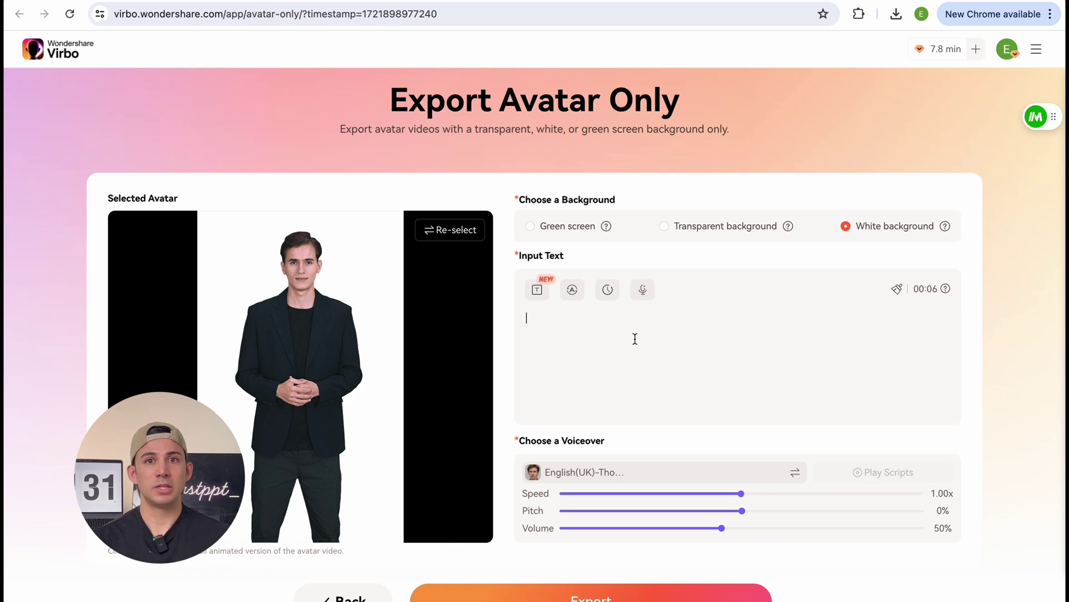
key("super+v")
scroll(738, 366, "up", 2)
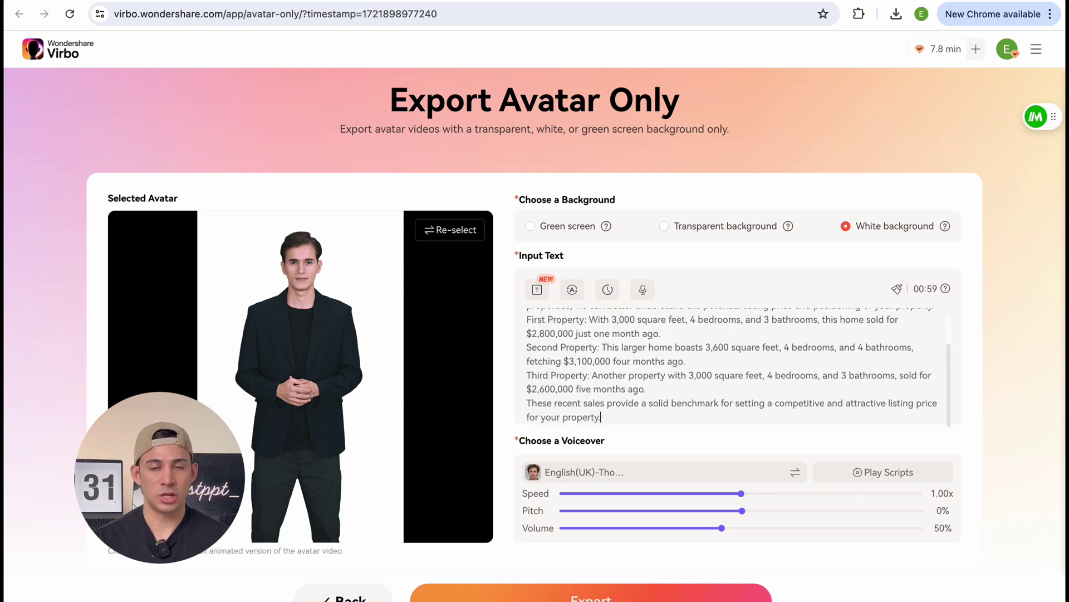
scroll(599, 526, "down", 1)
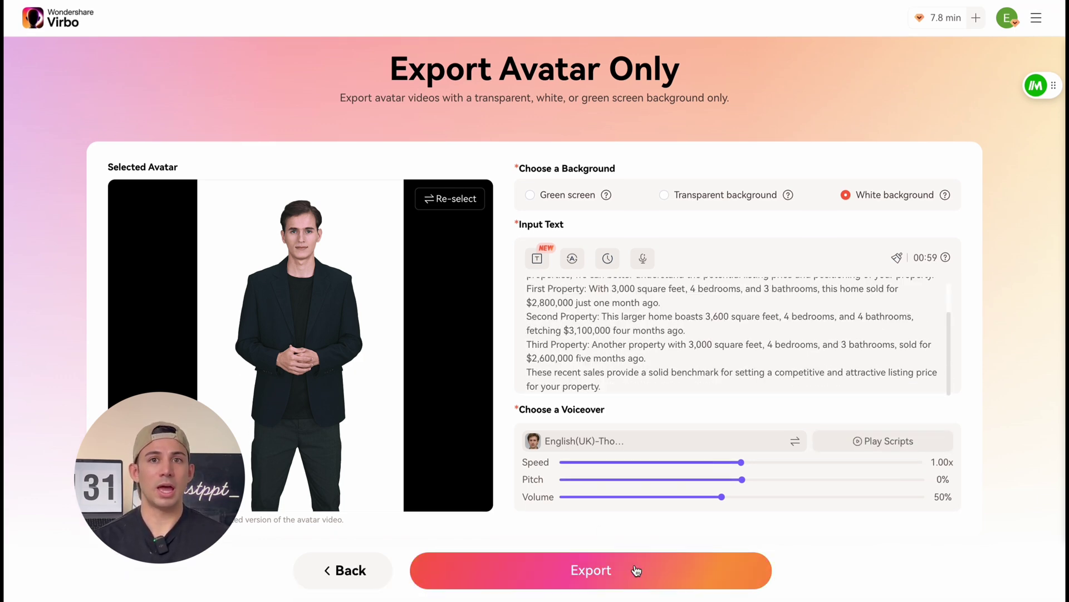
left_click(601, 570)
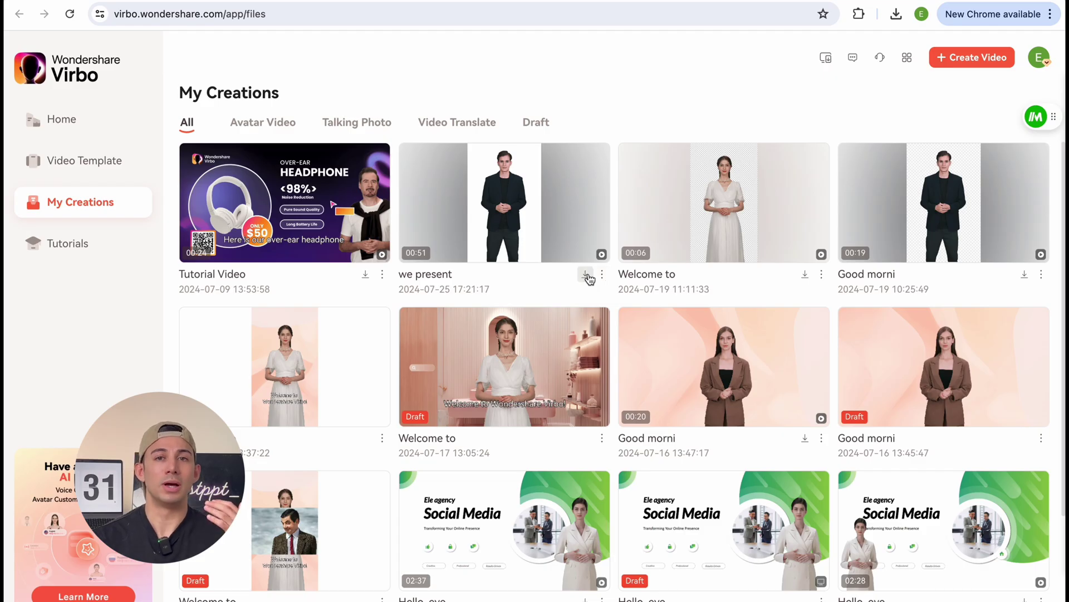
left_click(587, 274)
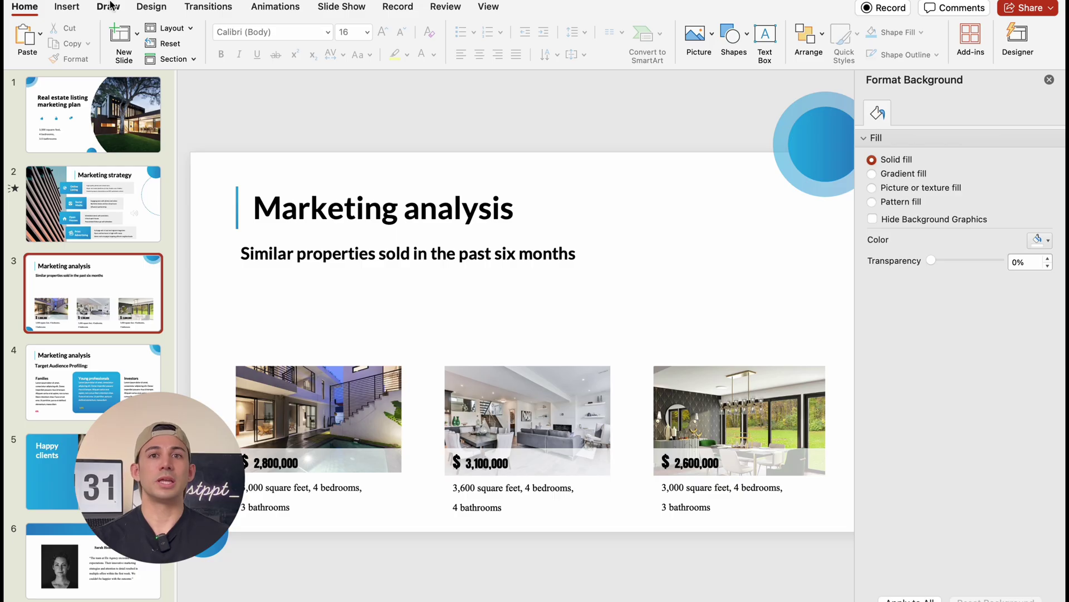
Step: Insert the downloaded avatar mp4 onto slide 3 via Movie from File and move it right
left_click(68, 7)
left_click(872, 35)
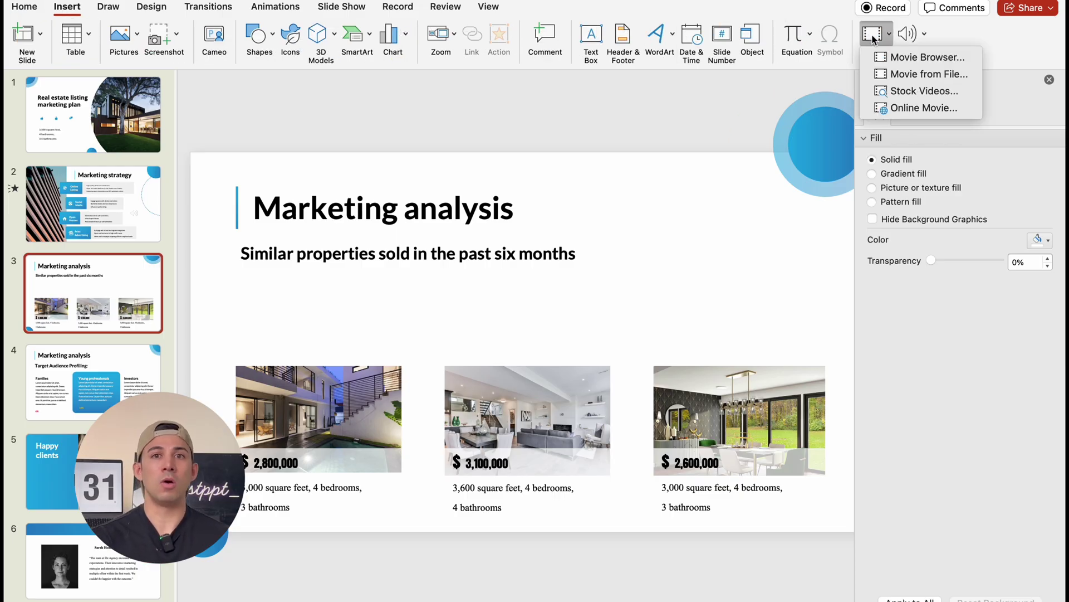
left_click(958, 75)
left_click(394, 277)
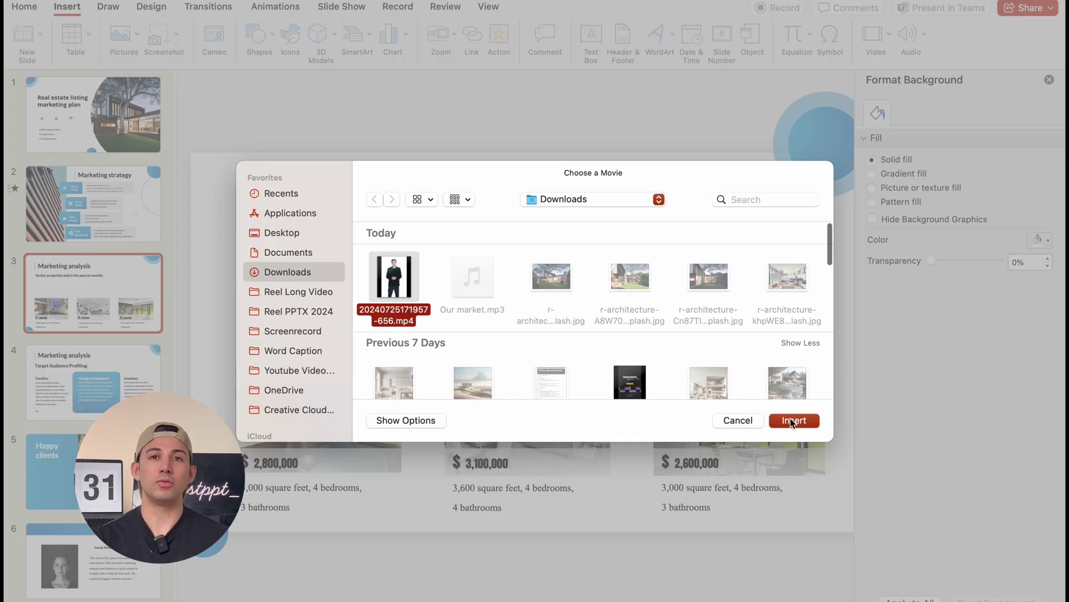
left_click(794, 420)
left_click_drag(541, 266, 692, 264)
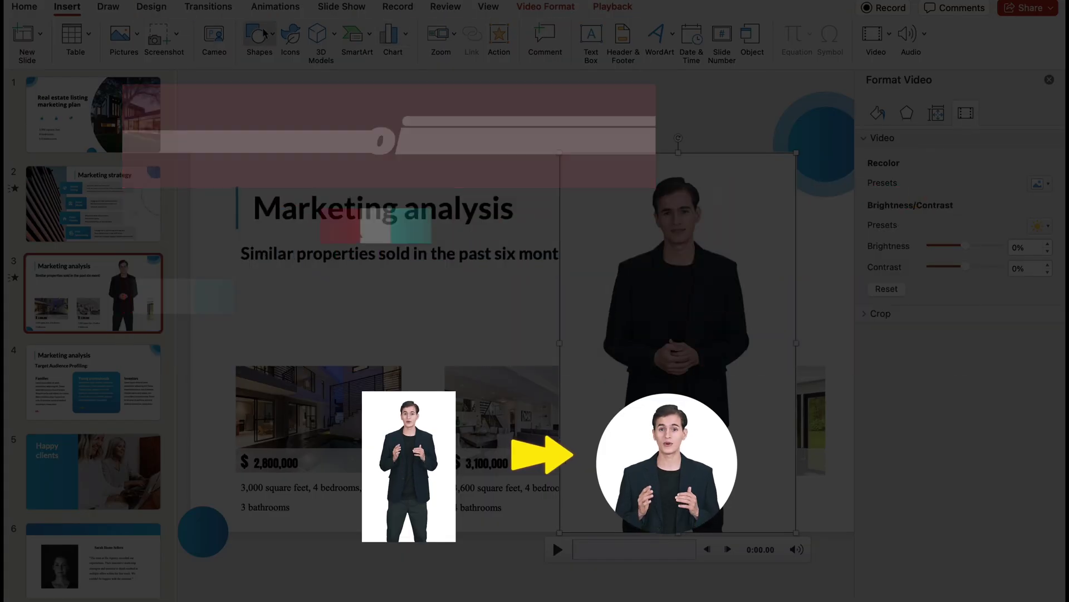
Step: Crop the presenter video to a circle over the head using Merge Shapes > Intersect, then shrink it
left_click(265, 35)
left_click(523, 81)
mouse_move(610, 164)
left_mouse_down()
mouse_move(751, 329)
mouse_move(800, 358)
left_mouse_up()
left_click_drag(743, 323, 718, 316)
left_click(786, 197, "shift")
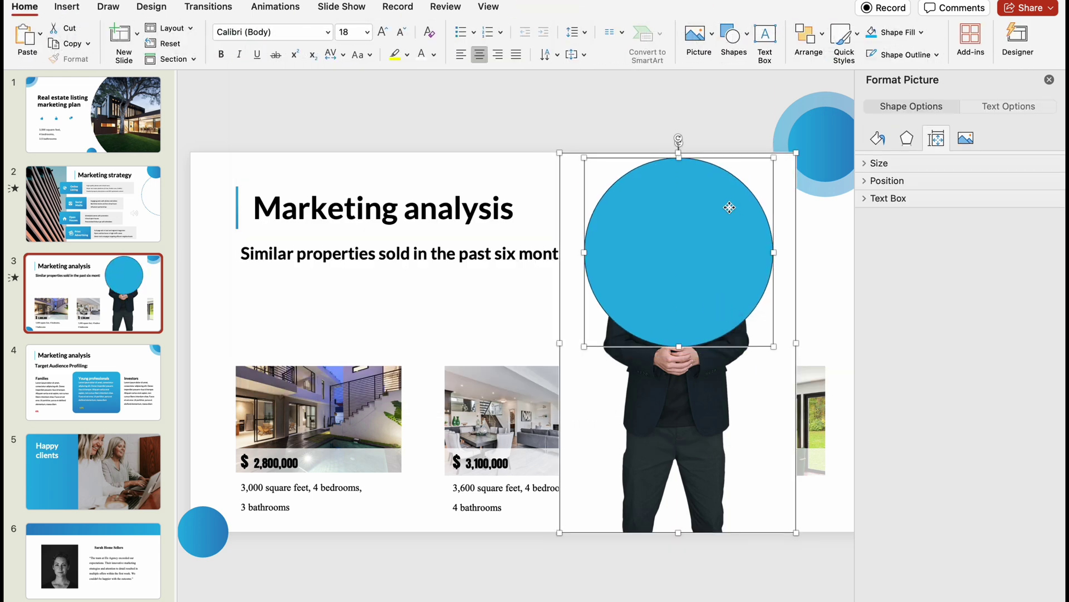
left_click(902, 15)
type("merge")
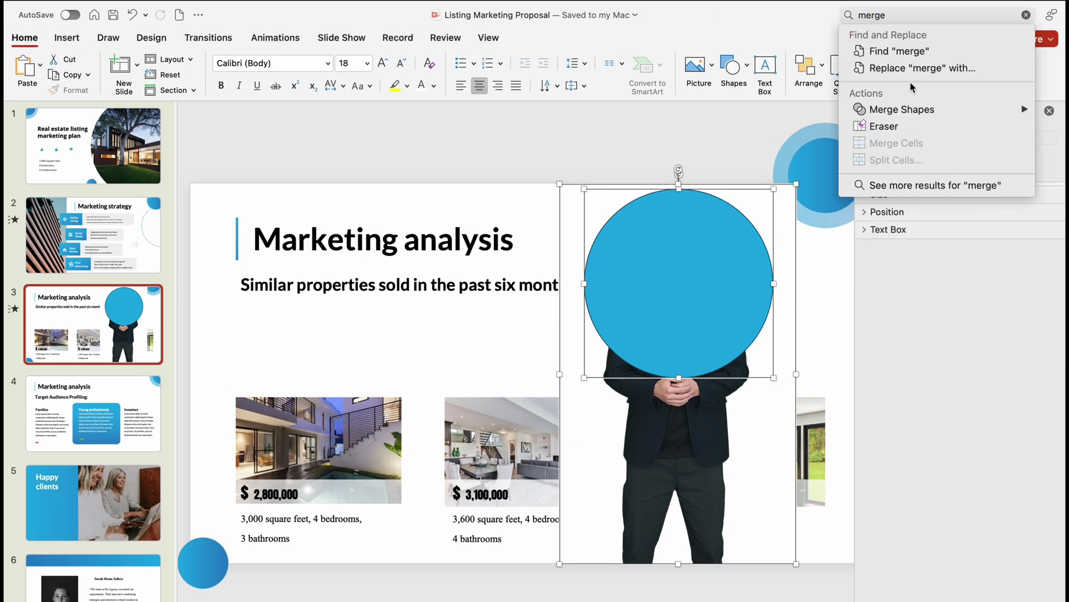
mouse_move(960, 111)
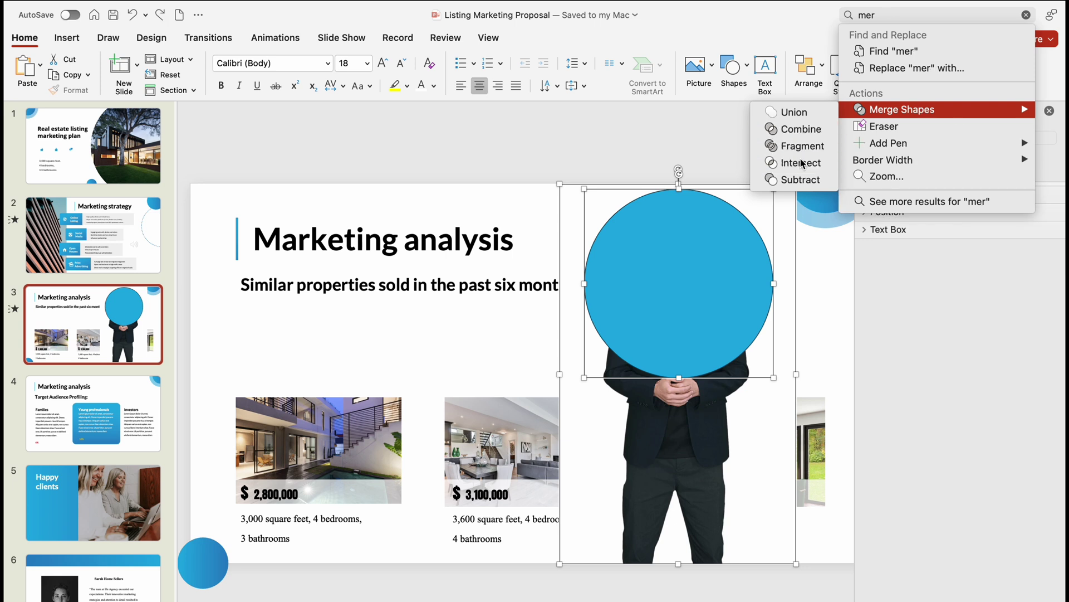
left_click(802, 163)
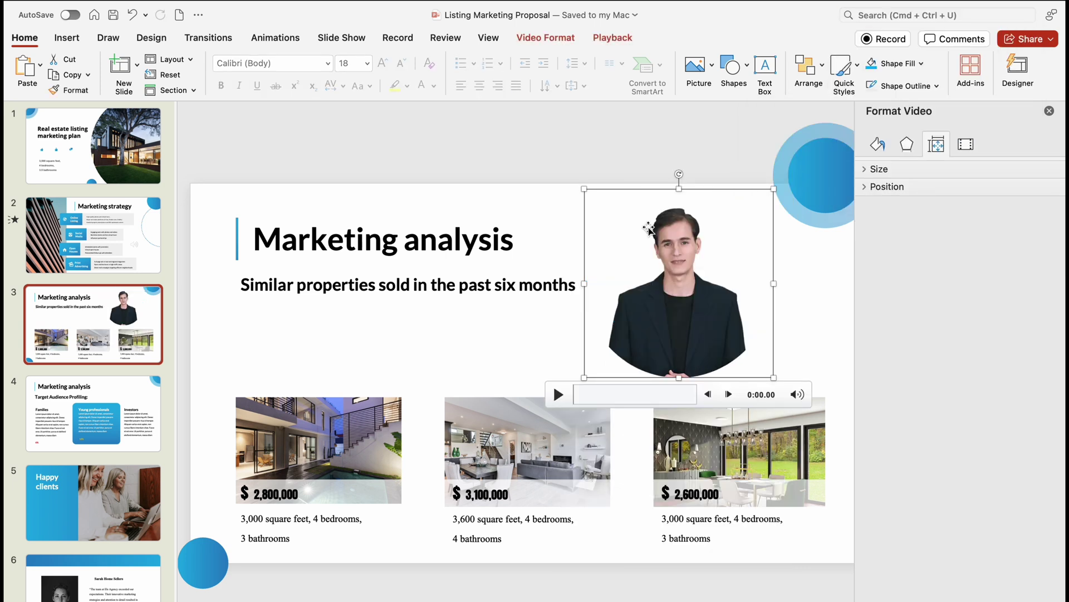
left_click_drag(585, 192, 617, 222)
Step: Copy the blue circle behind the video as an enlarged frame and center the round video inside it
left_click(211, 559)
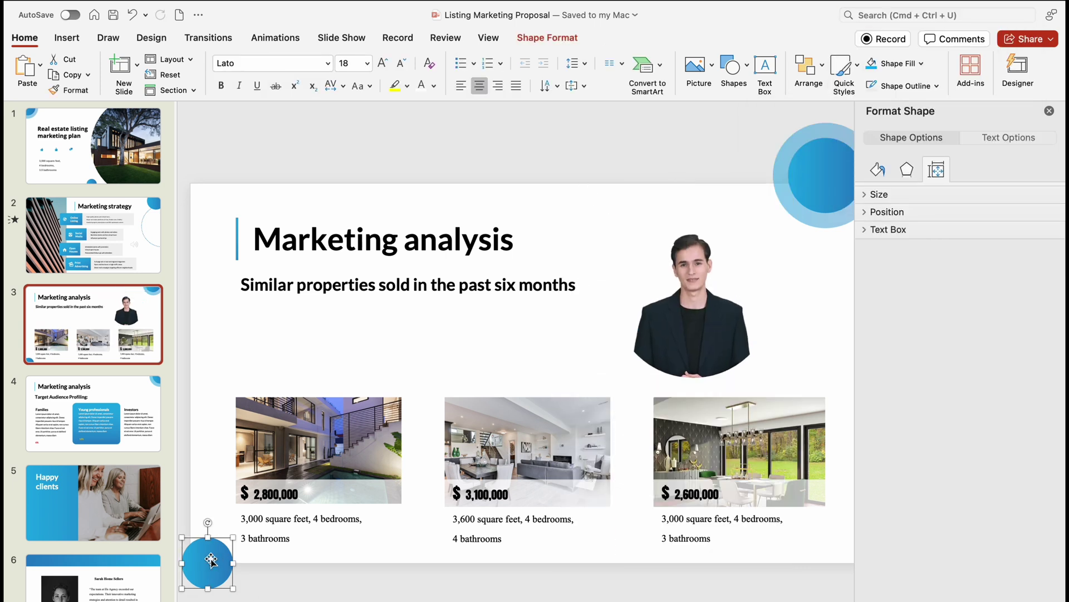
left_click_drag(222, 582, 709, 327, "alt")
left_click_drag(676, 293, 561, 182)
left_click_drag(662, 274, 711, 309)
right_click(711, 309)
mouse_move(736, 446)
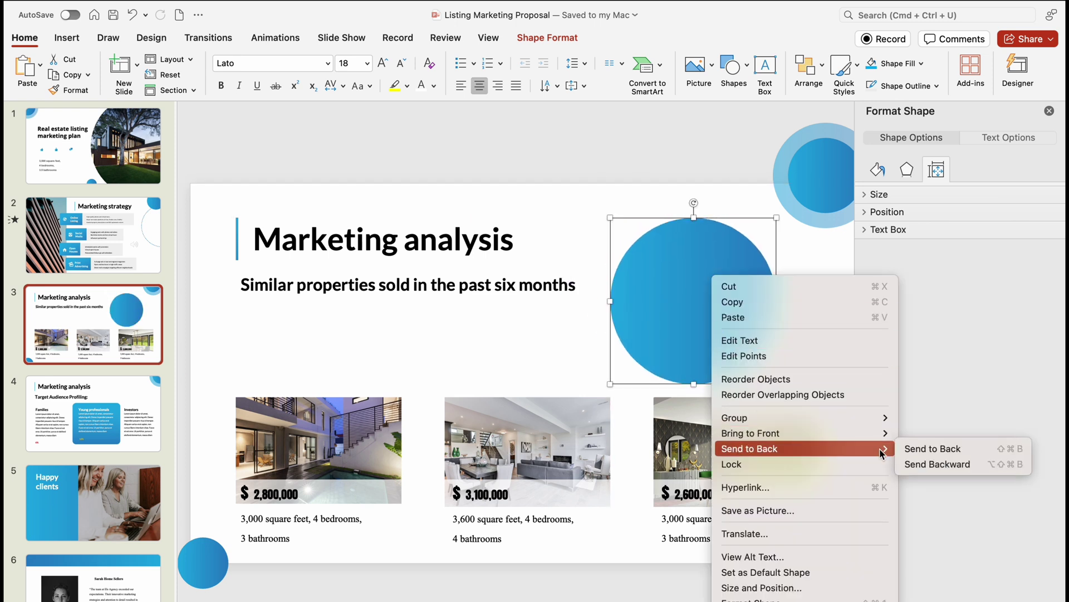
left_click(947, 450)
mouse_move(730, 238)
left_click_drag(775, 216, 783, 219)
left_click_drag(774, 289, 844, 295)
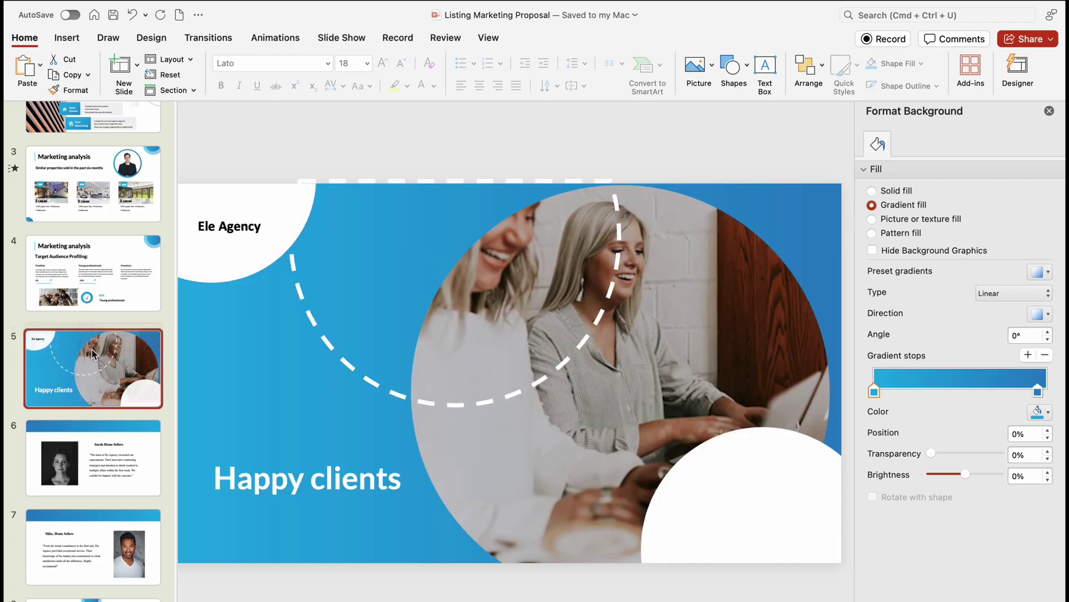
Step: On slide 6, delete the blue header bar above the portrait photo
left_click(128, 451)
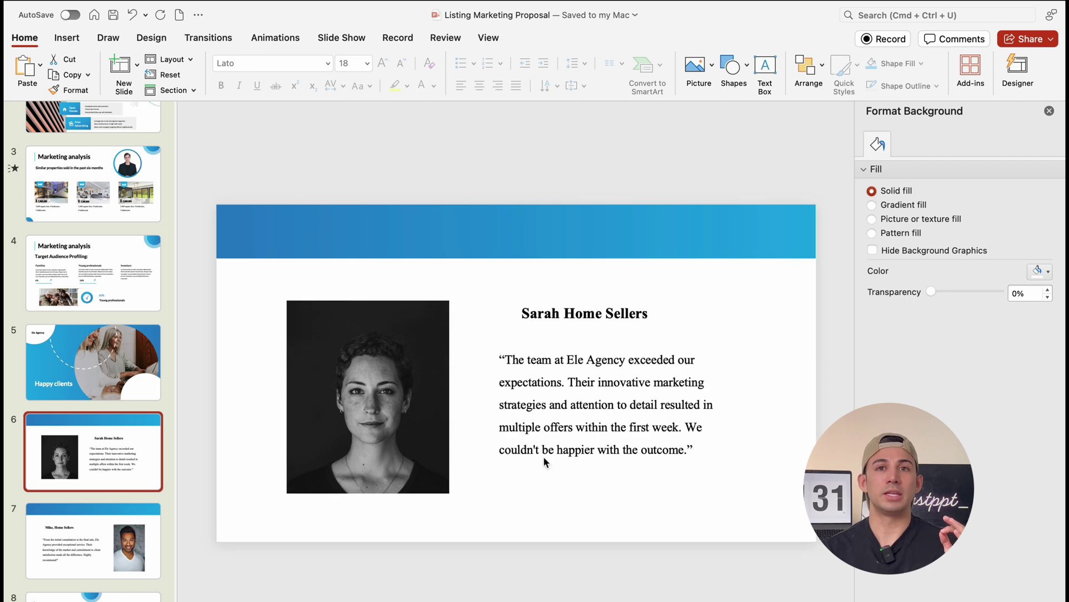
left_click(372, 371)
right_click(372, 370)
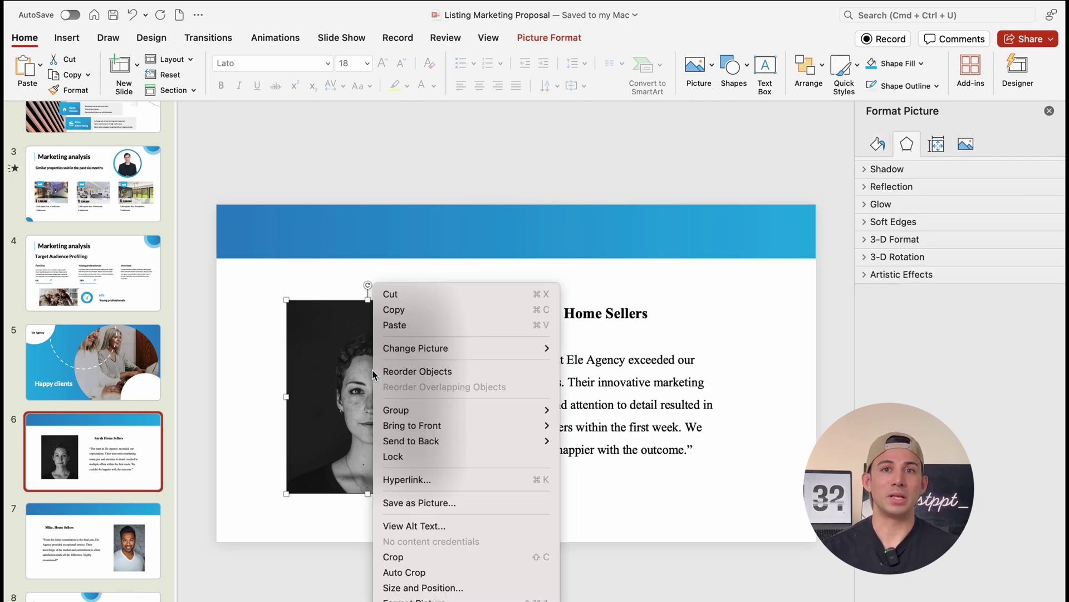
left_click(382, 299)
left_click(346, 223)
key("Delete")
Step: Paste a vertical blue gradient bar, send it behind the photo, and shift the title lower-left
key("super+v")
right_click(335, 210)
left_click(384, 305)
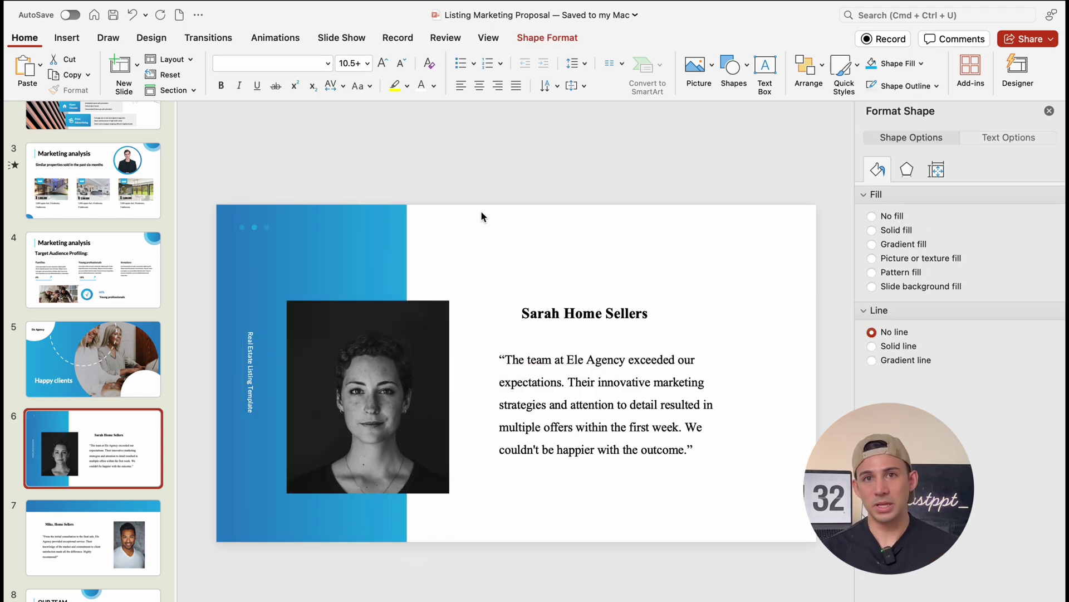
left_click(666, 325)
left_click_drag(667, 325, 644, 339)
Step: Add a white rounded-rectangle card behind the testimonial and a thumbs-up icon beside it
key("super+v")
left_click_drag(743, 393, 738, 409)
left_click(742, 245)
key("super+v")
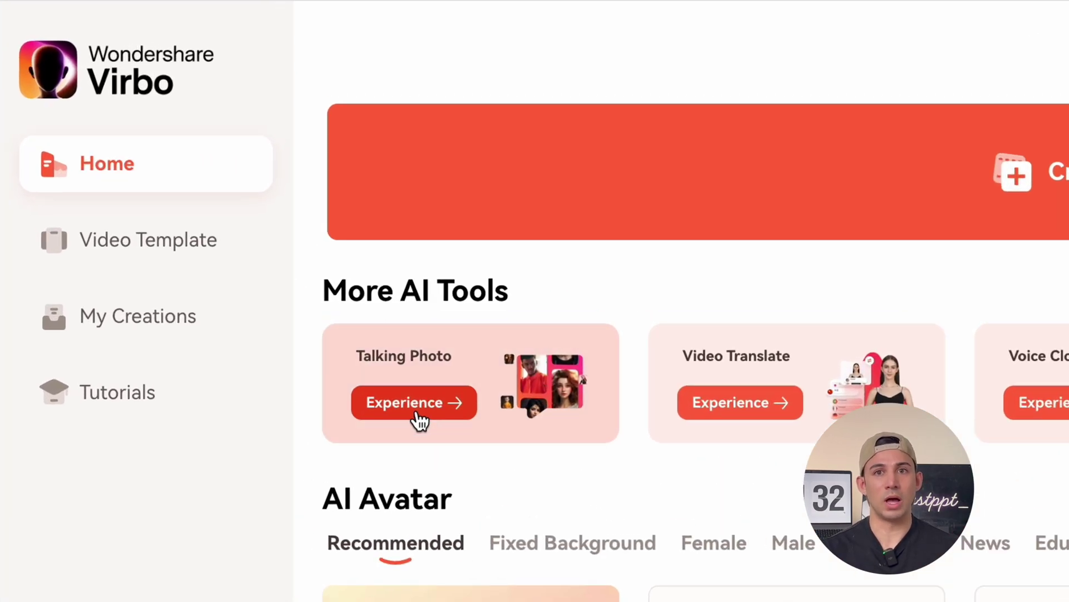
Step: Start a Talking Photo with the uploaded portrait and paste the testimonial quote as its script
left_click(418, 412)
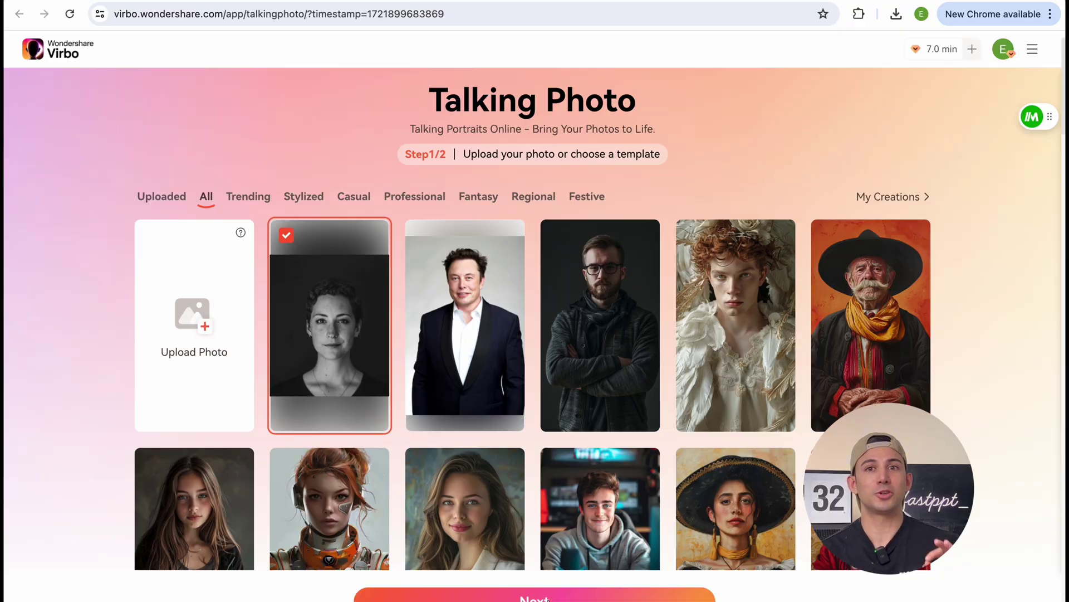
left_click(535, 595)
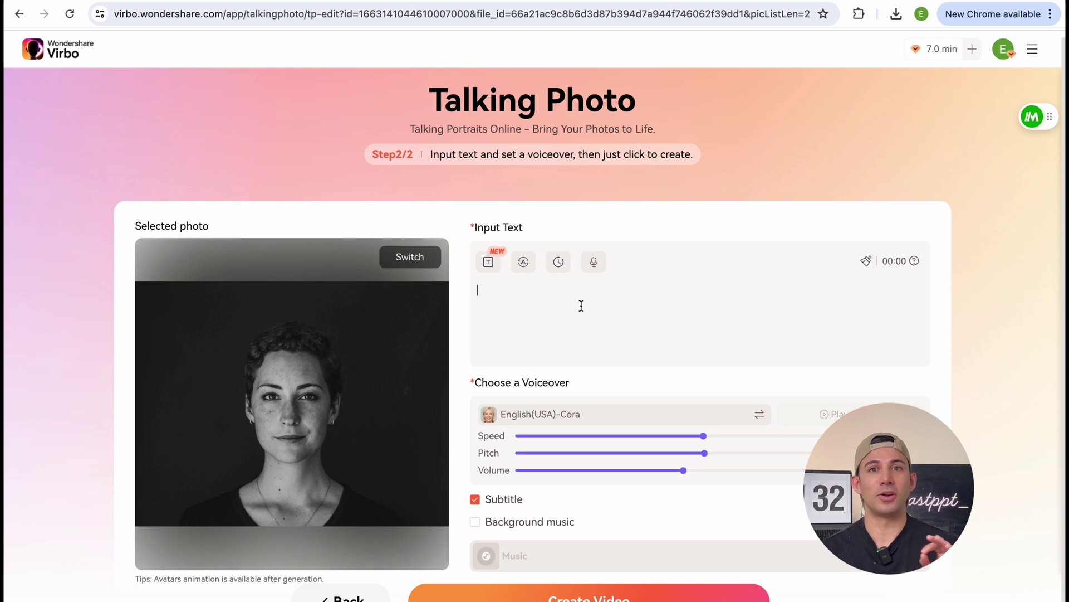
left_click(581, 305)
type("\"The team at Ele Agency exceeded our expectations. Their innovative marketing strategies and attention to detail resulted in multiple offers within the first week. We couldn’t be happier with the outcome.\"")
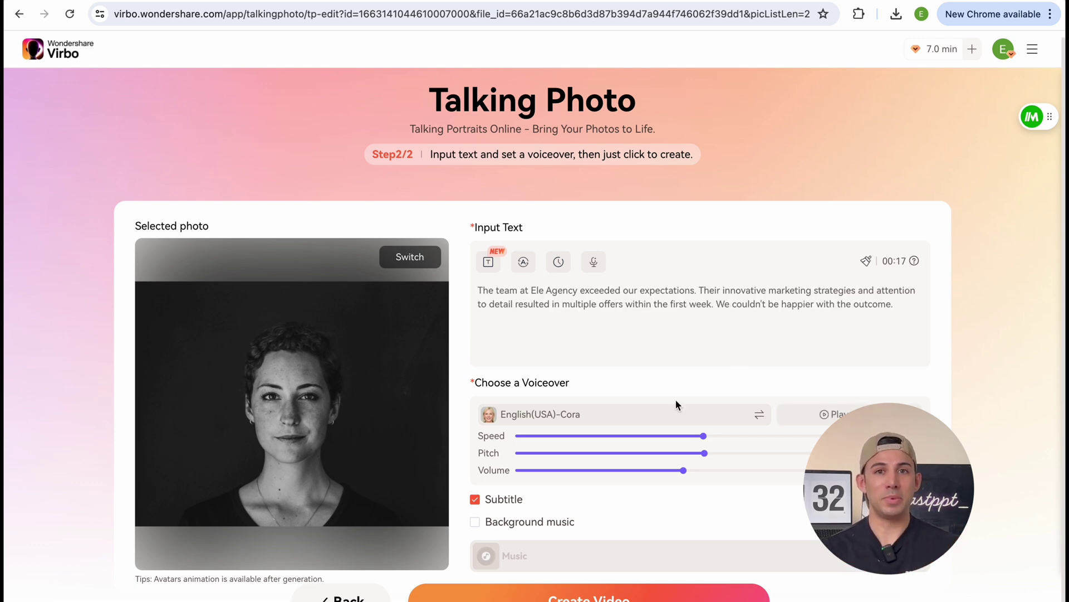
Step: Choose the English female voice Grace as the voiceover
left_click(641, 419)
left_click(334, 222)
type("english")
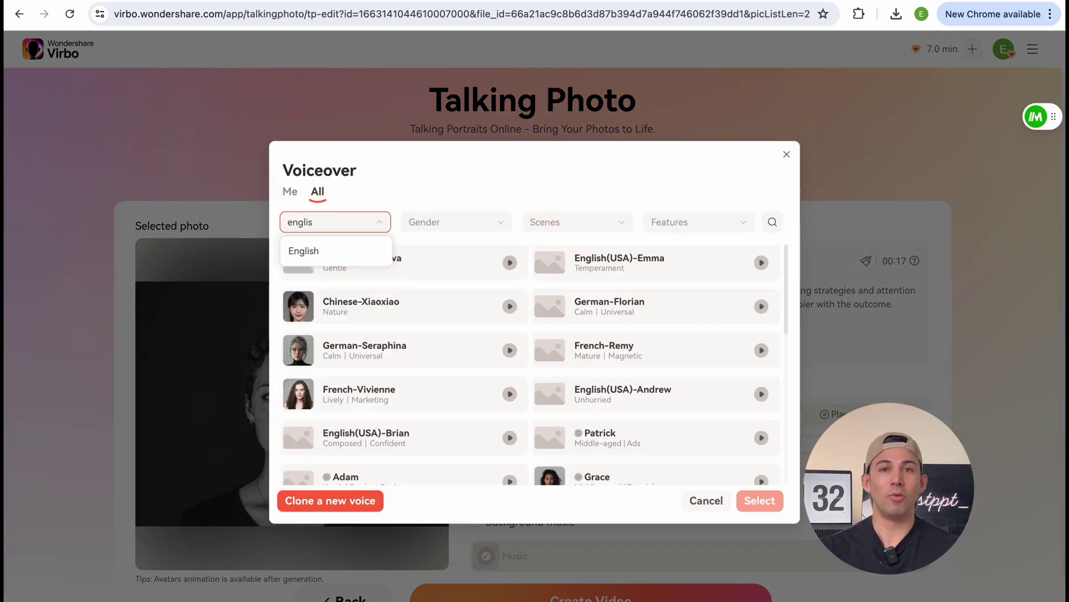
left_click(303, 248)
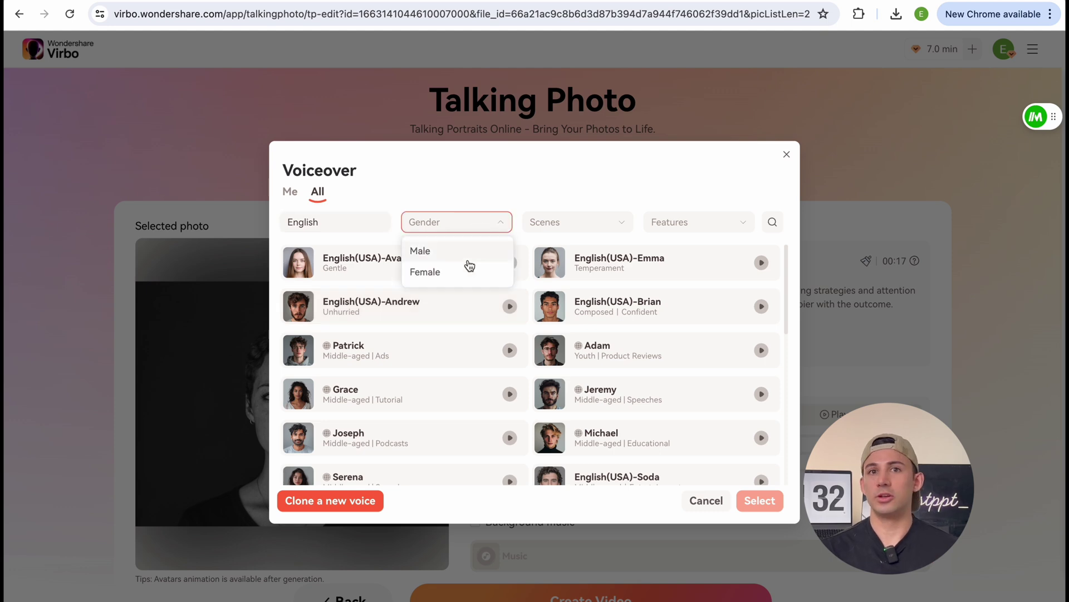
left_click(466, 272)
left_click(433, 308)
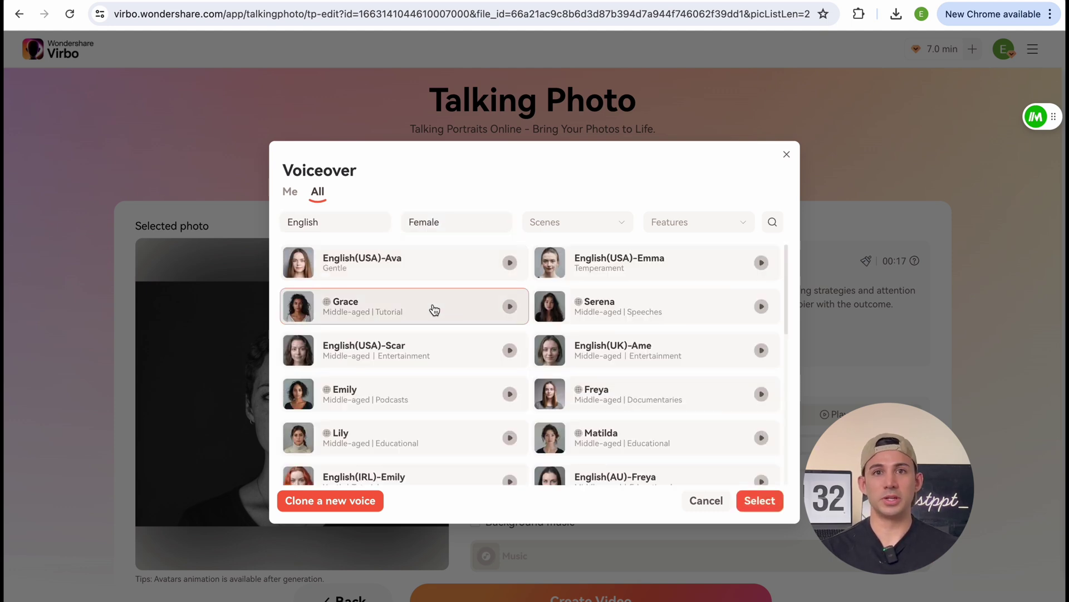
left_click(754, 504)
Step: Generate the talking-photo video, then play slide 6 as a full-screen slideshow
scroll(478, 502, "down", 1)
left_click(604, 571)
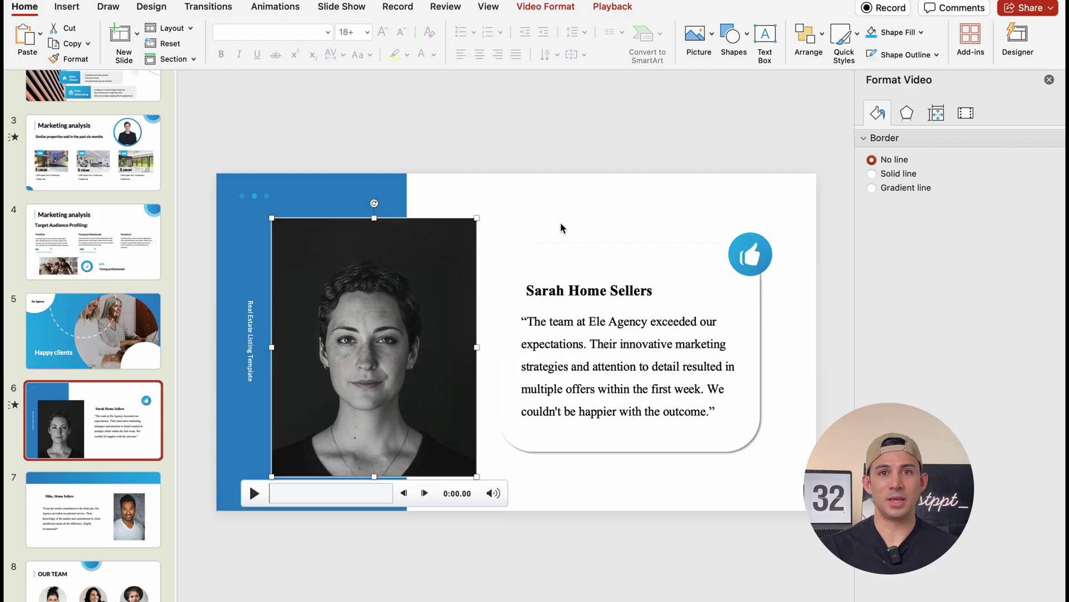
left_click(561, 224)
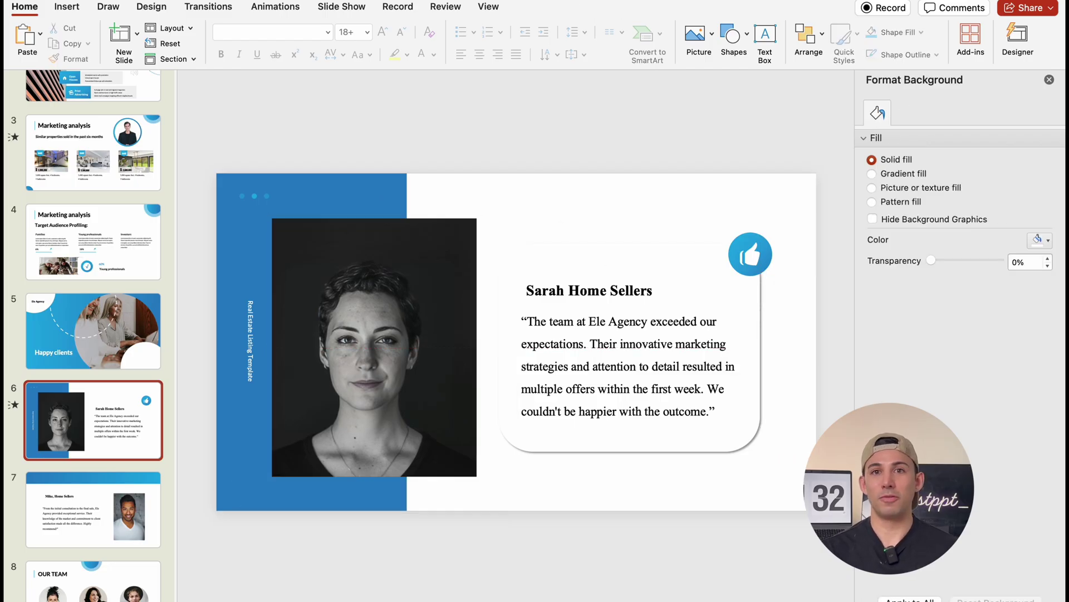
key("super+shift+Return")
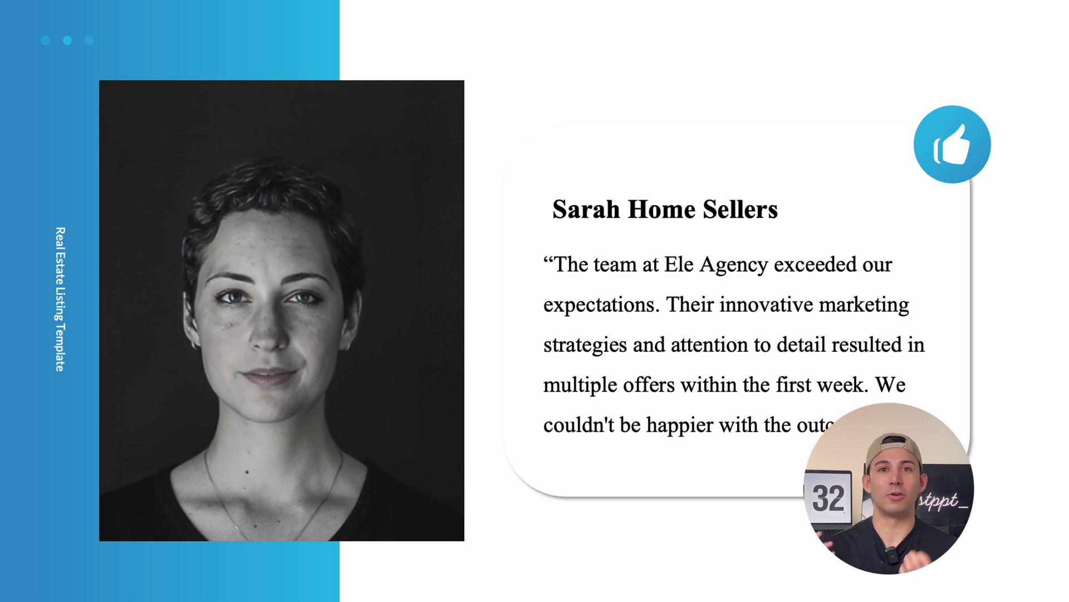